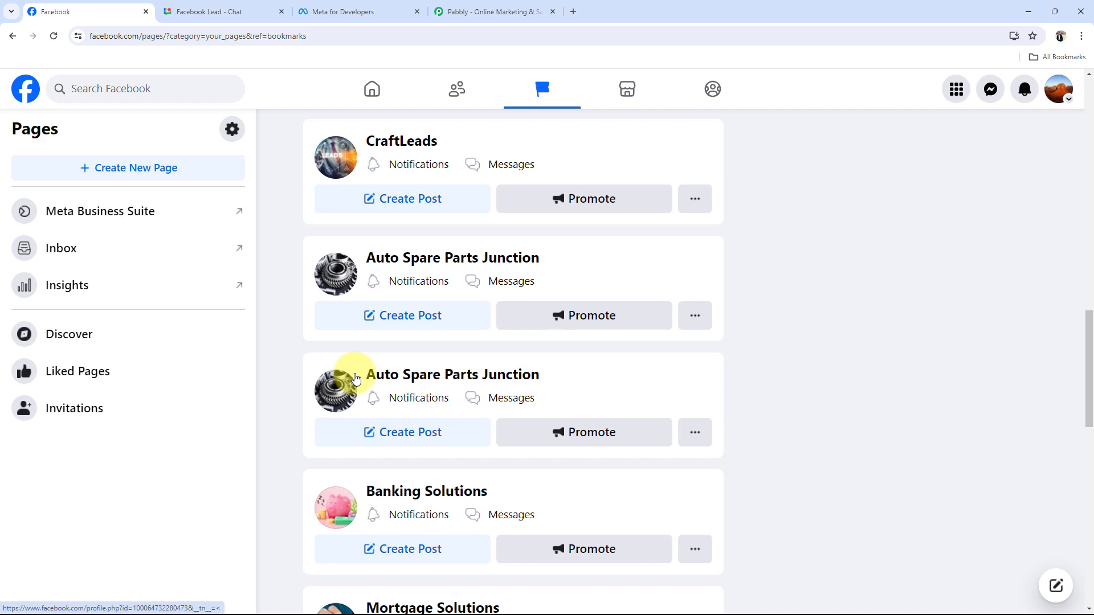
- Switch to the Pabbly website, sign in to the account and open the Pabbly Connect dashboard
click(490, 11)
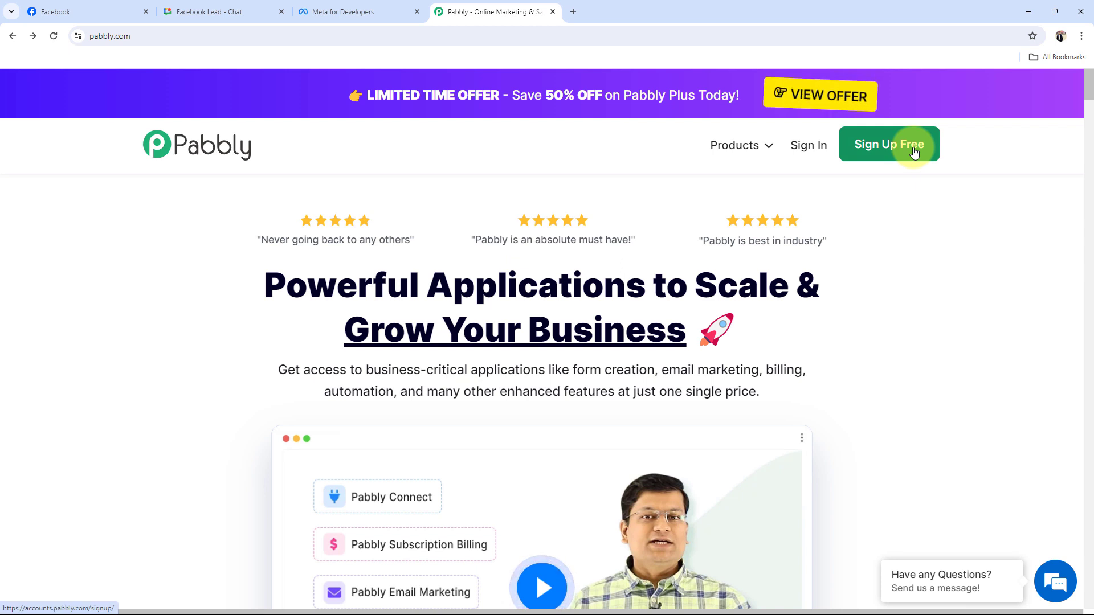
click(808, 146)
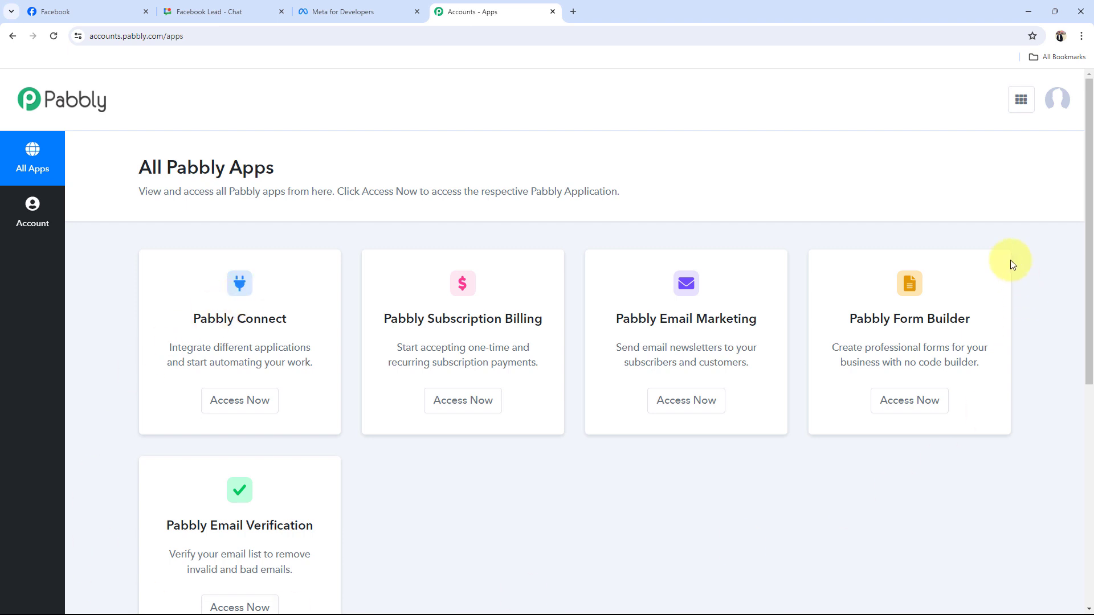
drag(183, 317, 293, 317)
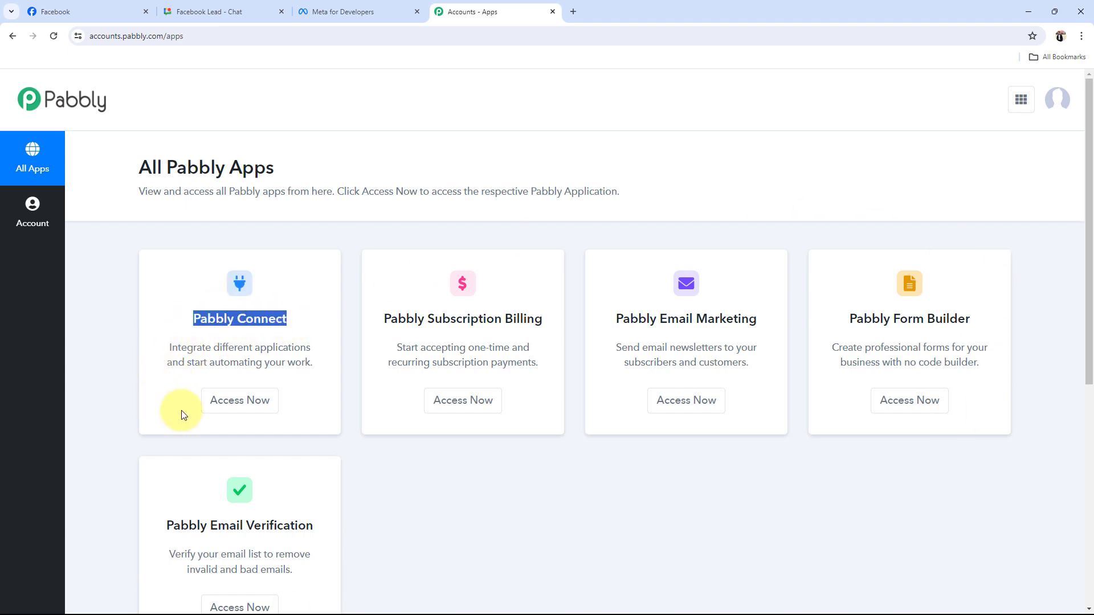
click(236, 400)
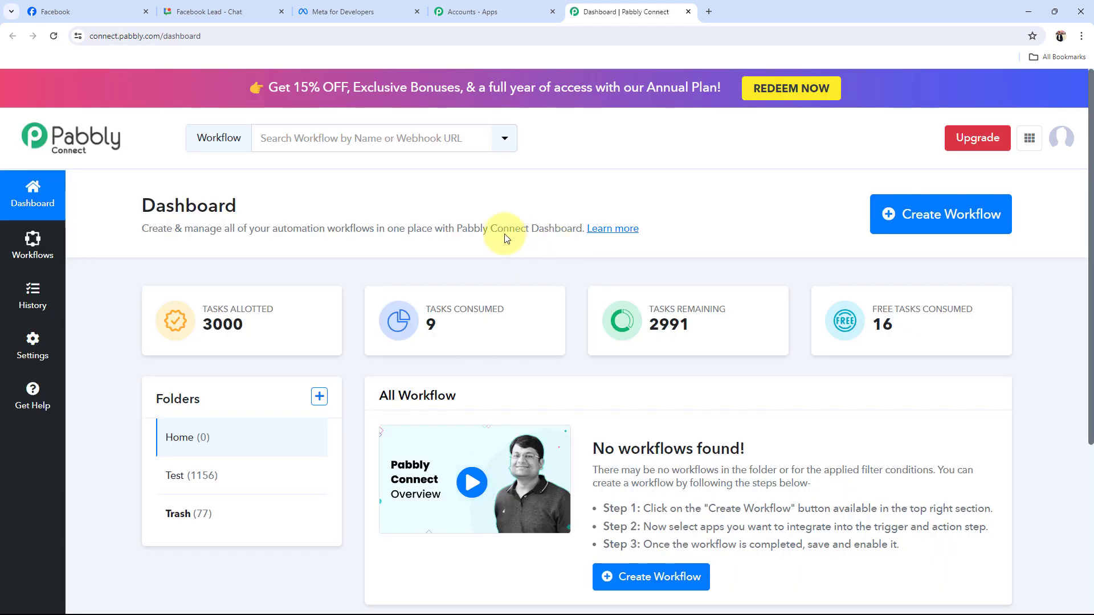
double_click(154, 212)
click(299, 213)
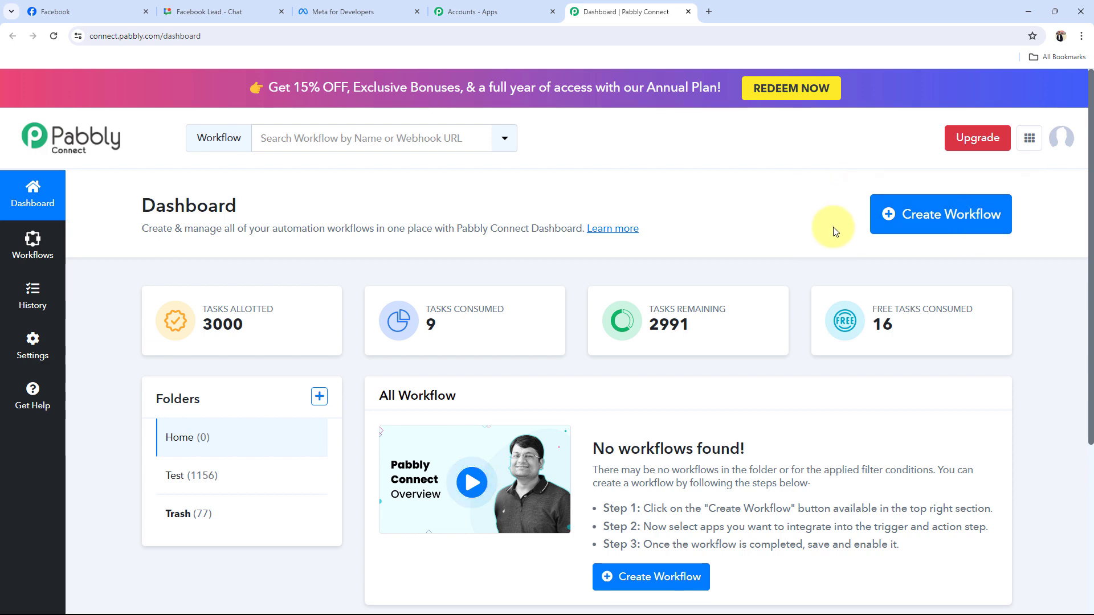
- Create a workflow named "Send New Leads from Facebook Lead Ads to Google Chat" in the Home folder and collapse its trigger step
click(887, 211)
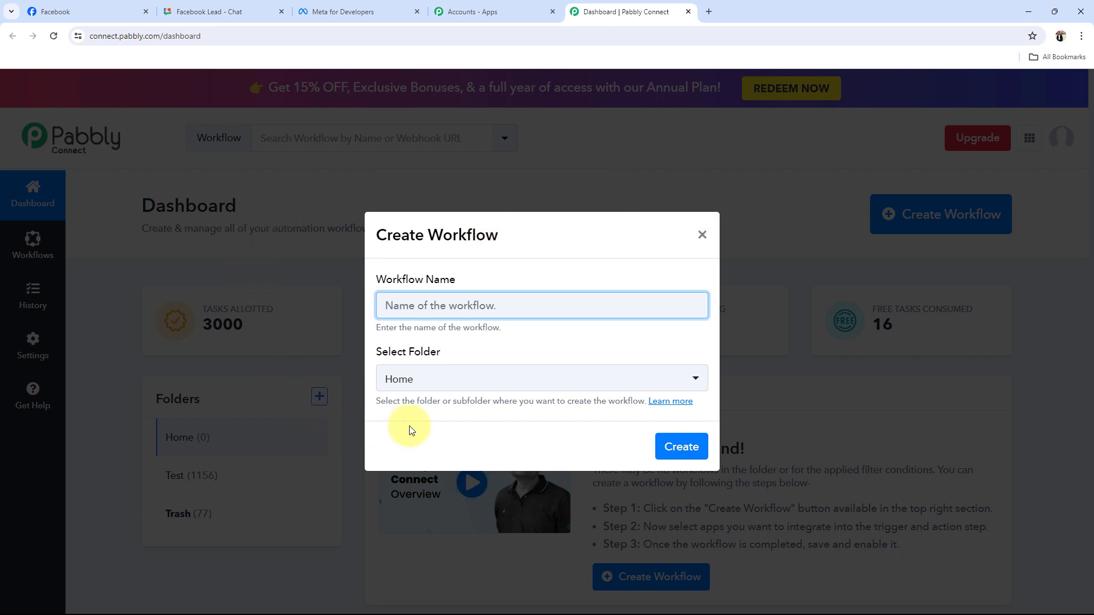
text(Send New Leads from Facebook Lead Ads to Google Chat)
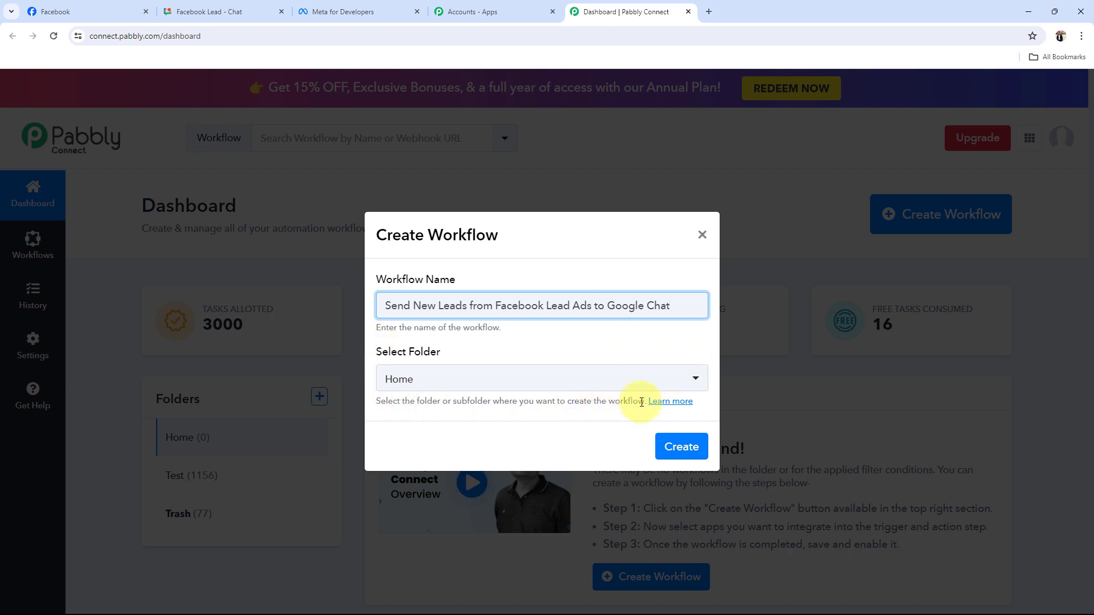
click(405, 383)
click(420, 446)
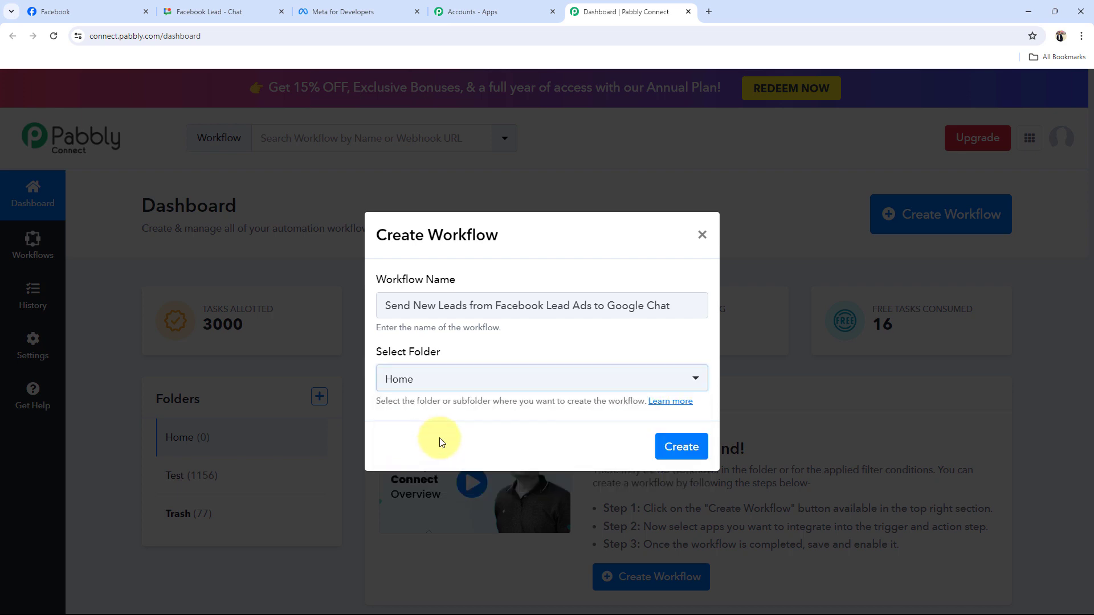
click(680, 449)
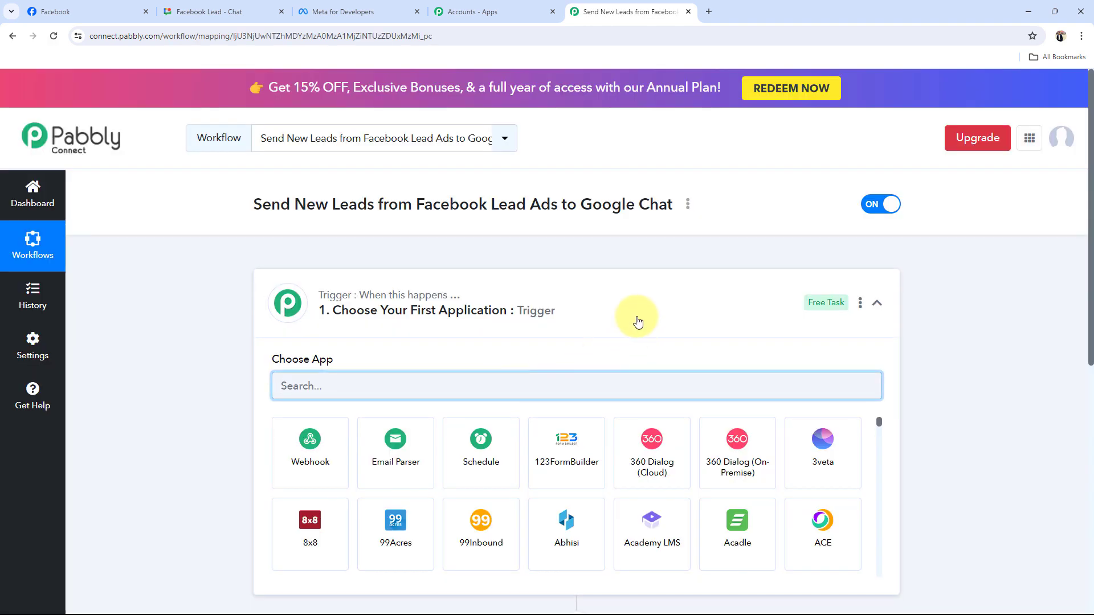
click(636, 321)
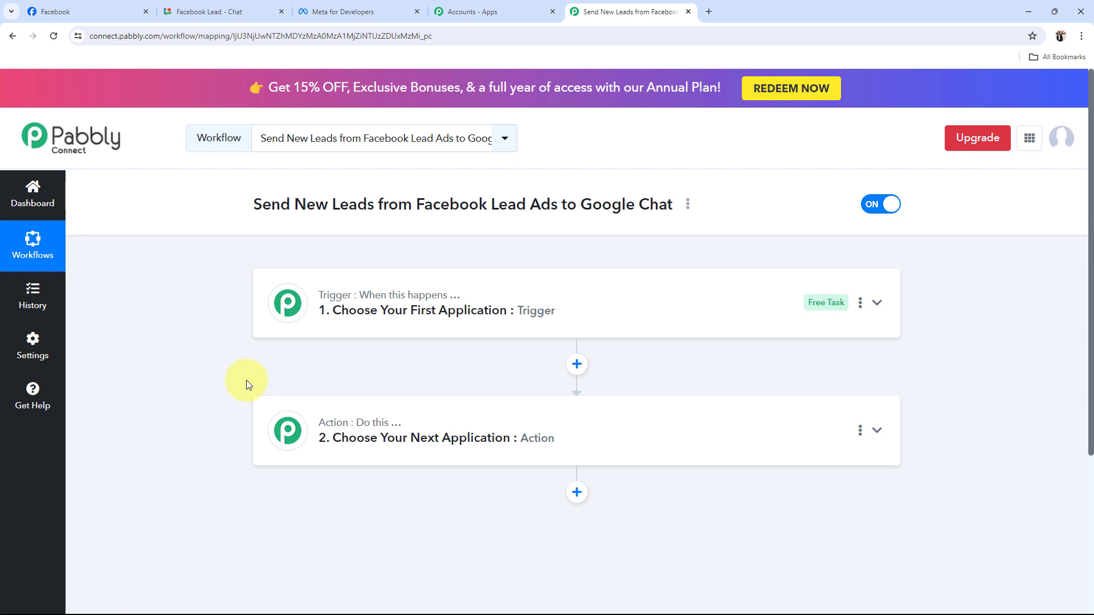
- View the Auto Spare Parts Junction page on Facebook and the Facebook Lead space in Google Chat
click(109, 11)
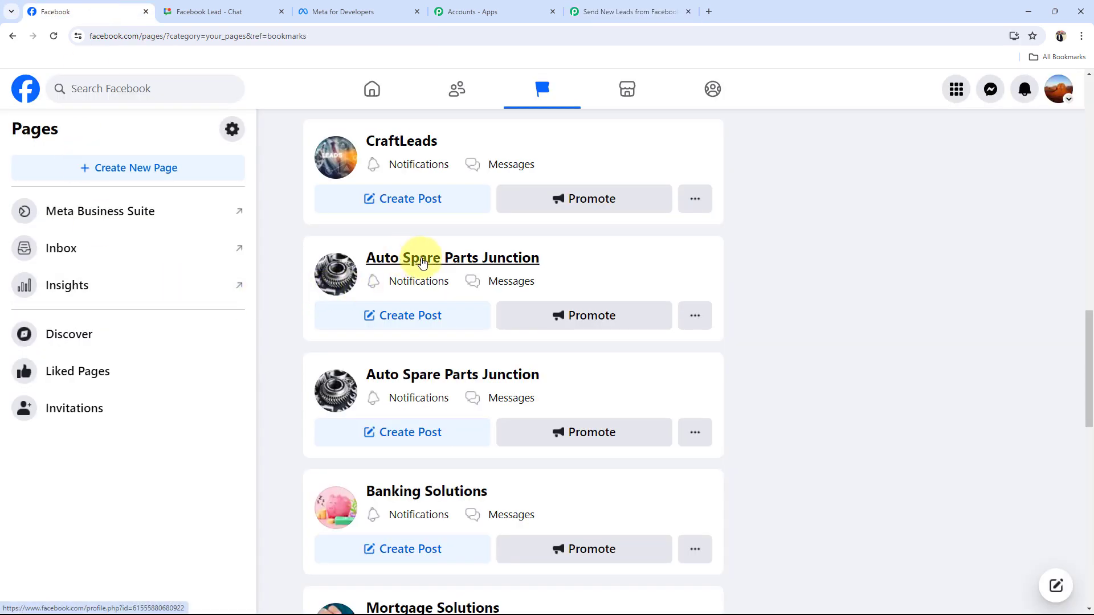
click(401, 260)
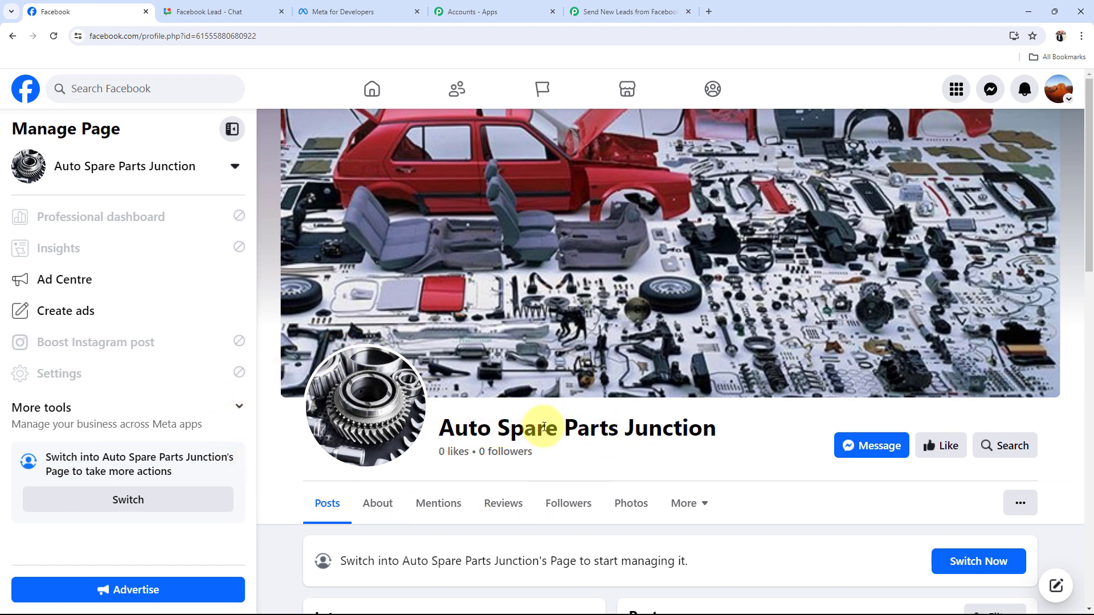
click(237, 12)
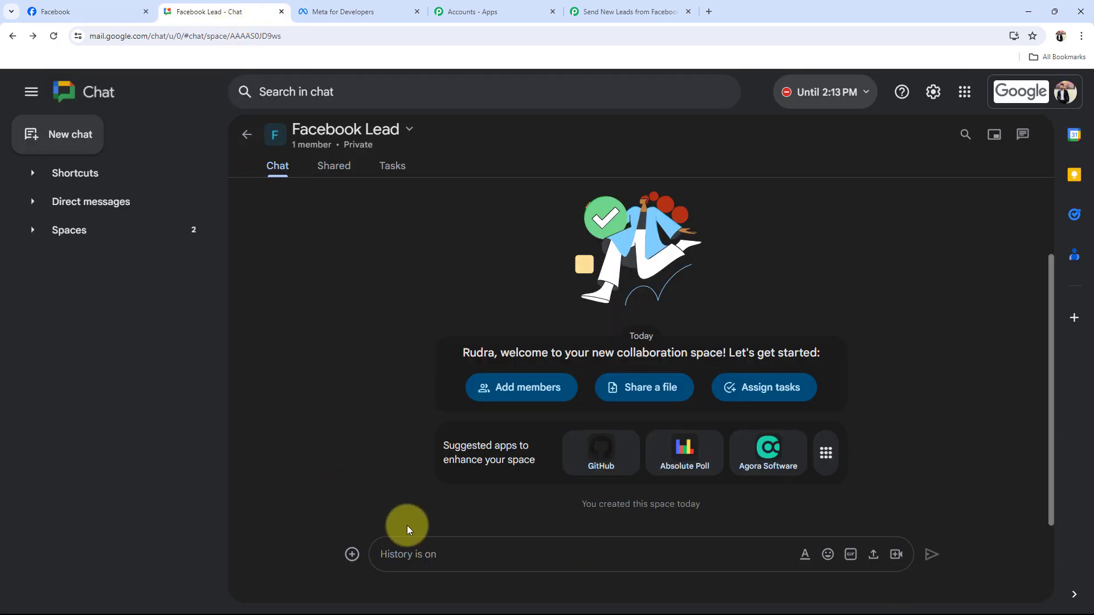
- Return to the Pabbly Connect workflow and set its trigger to Facebook Lead Ads with the New Lead (Instant) event
click(587, 11)
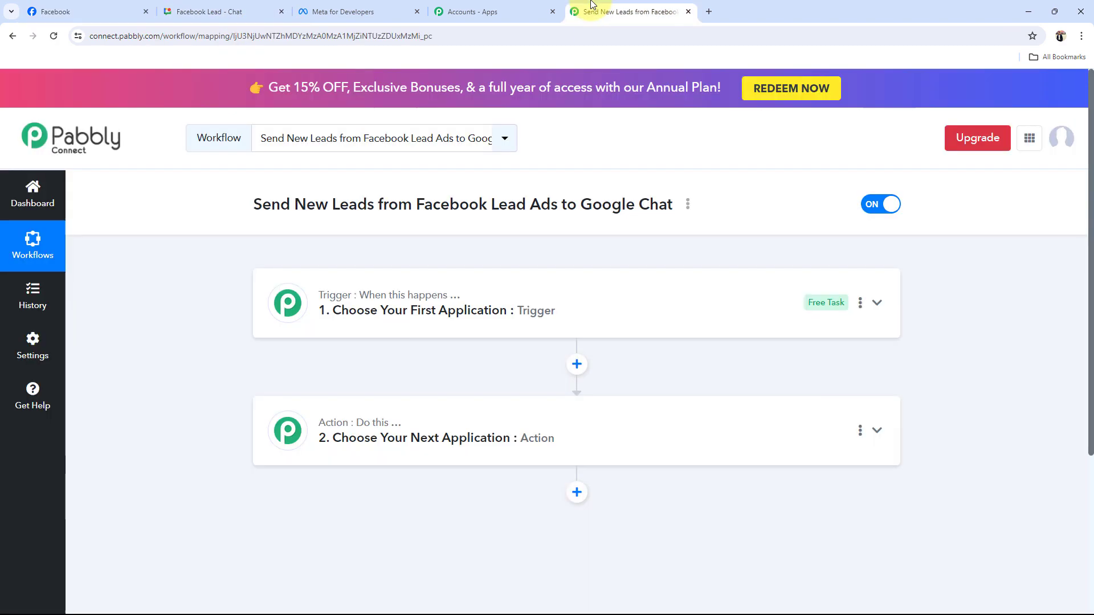
click(296, 299)
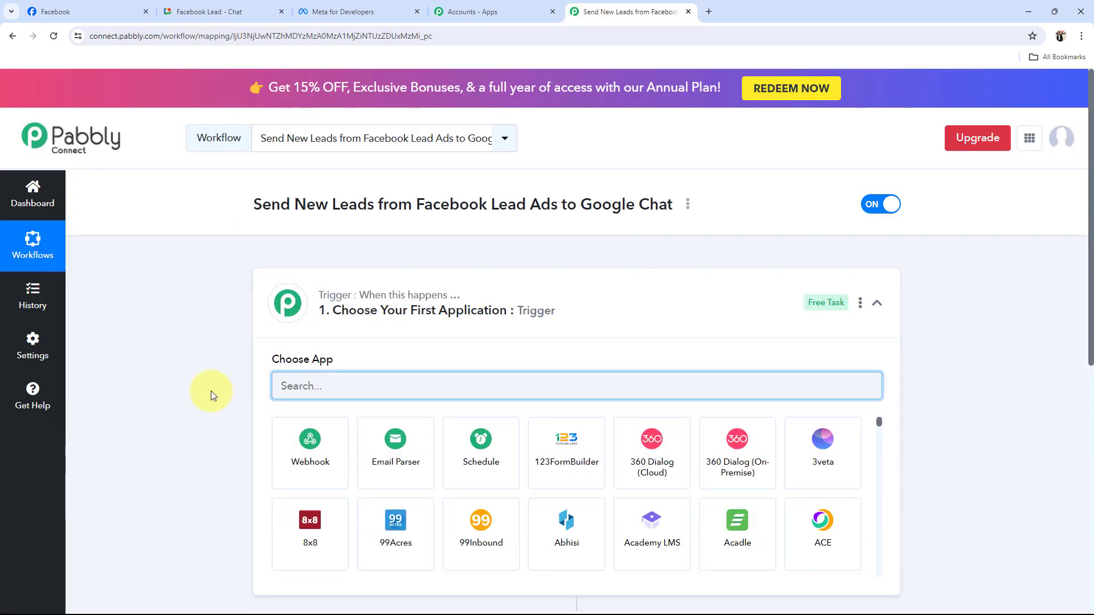
text(faceb)
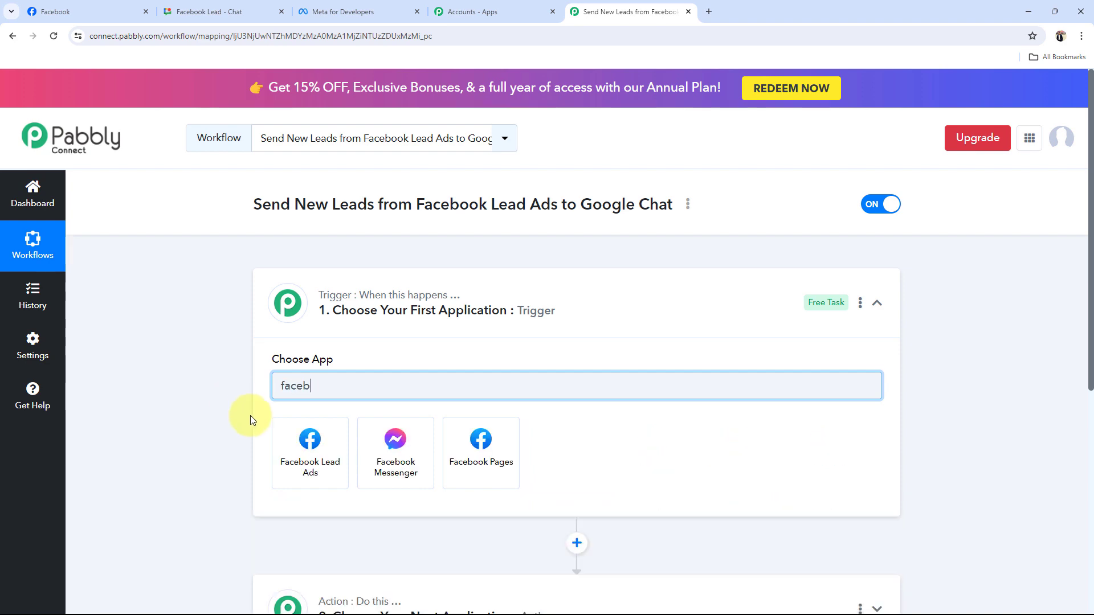
click(310, 452)
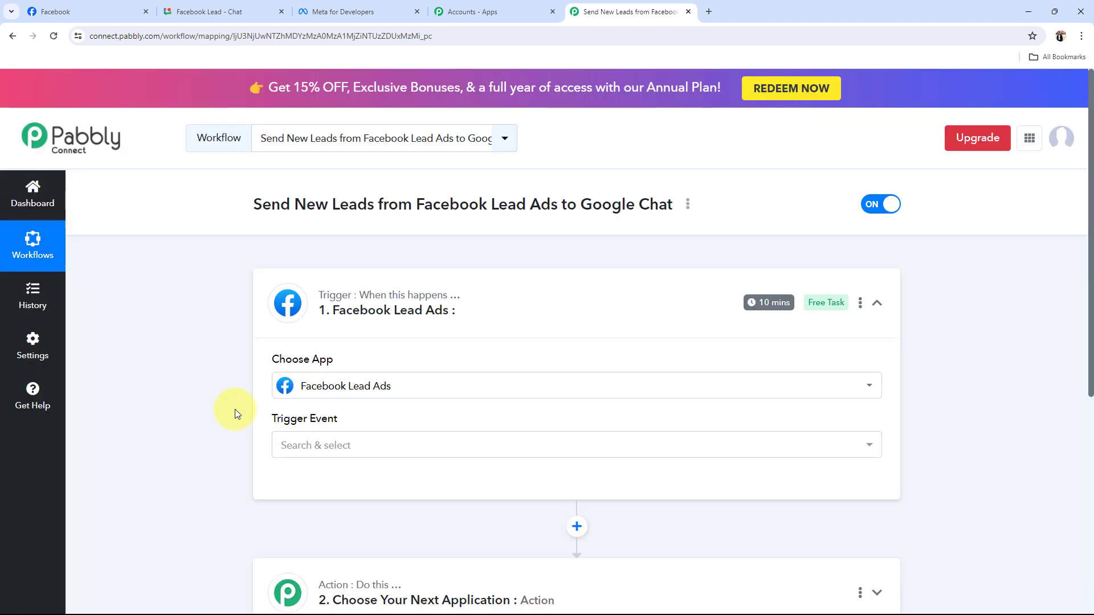
click(295, 445)
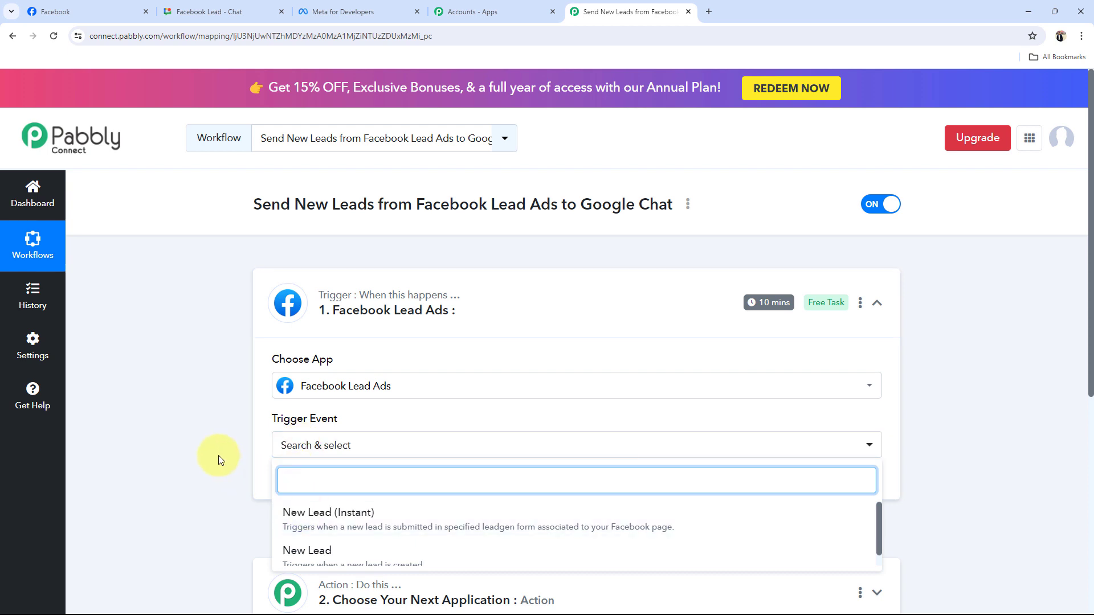
click(331, 510)
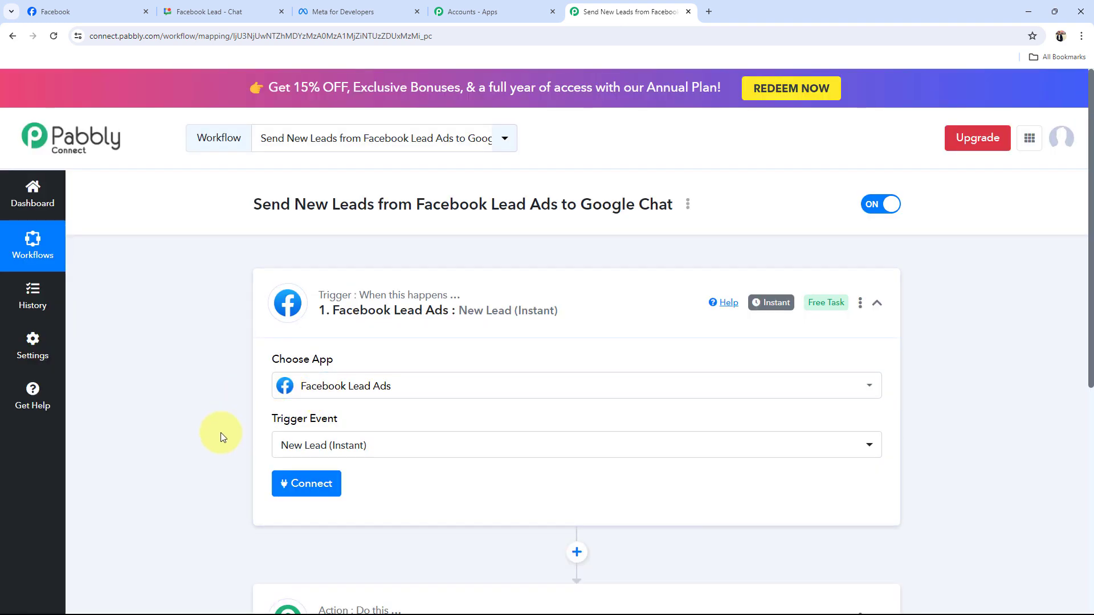
- Set the workflow's action to Google Chat Hangout with the Create Message event and collapse the action step
scroll(331, 376, down, 5)
click(340, 348)
click(307, 315)
text(go)
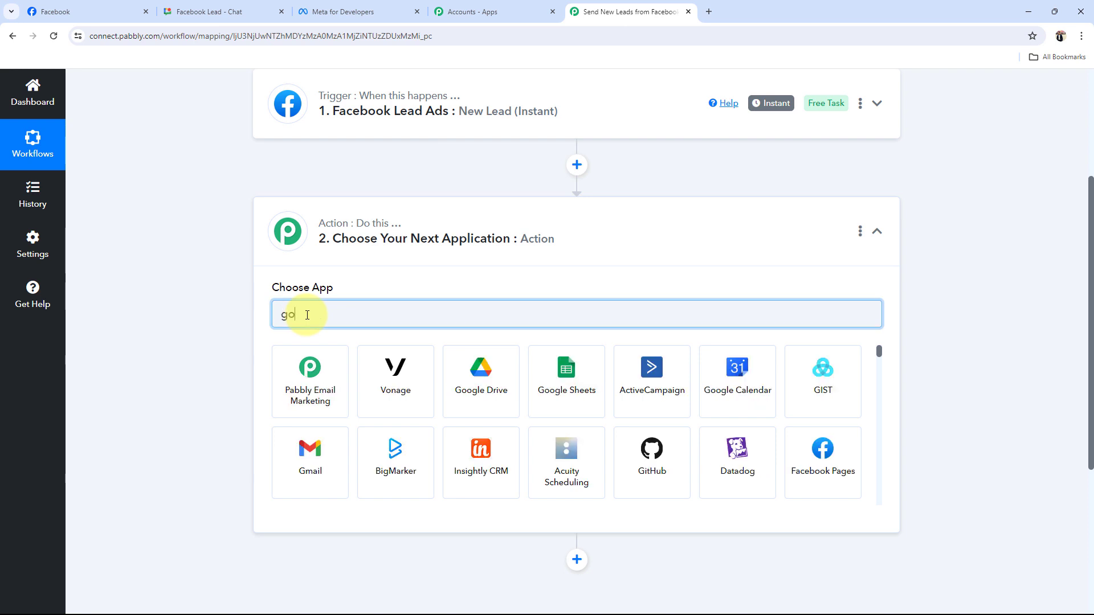
text(ogle chat)
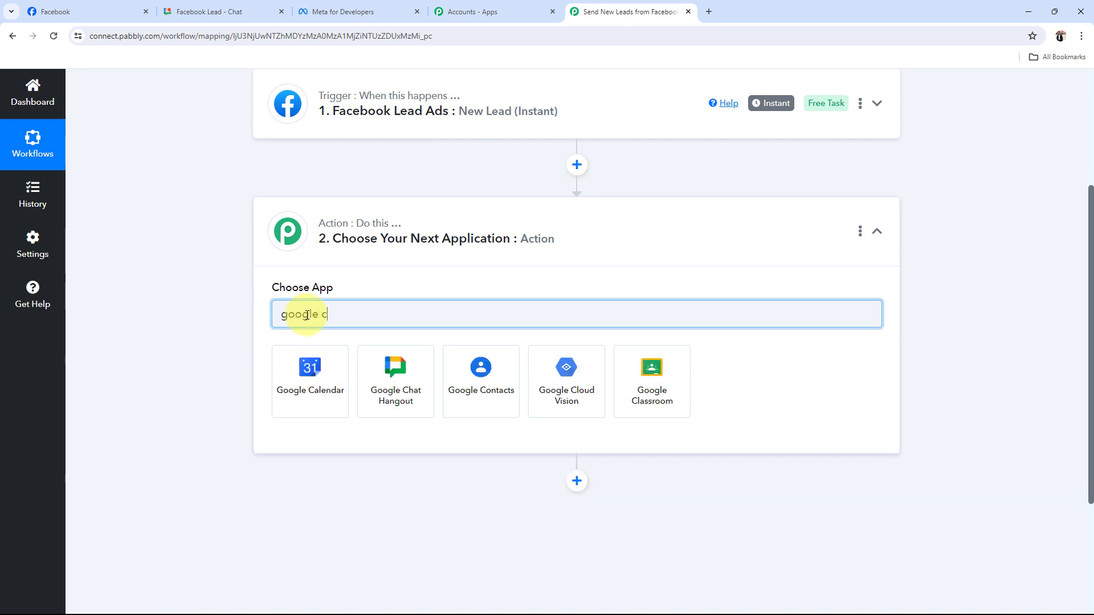
click(293, 378)
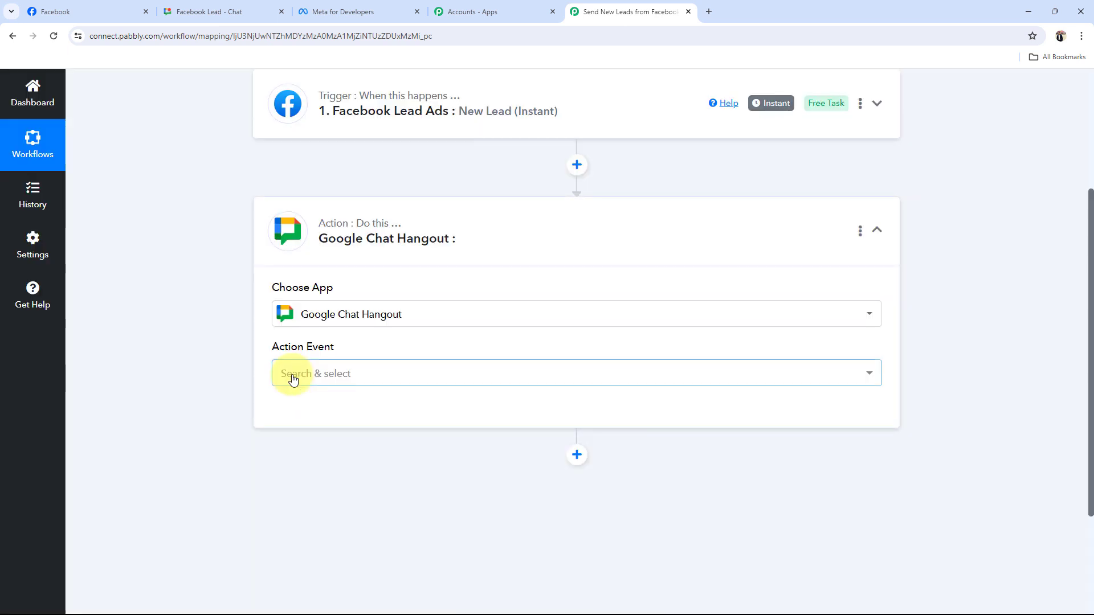
click(293, 378)
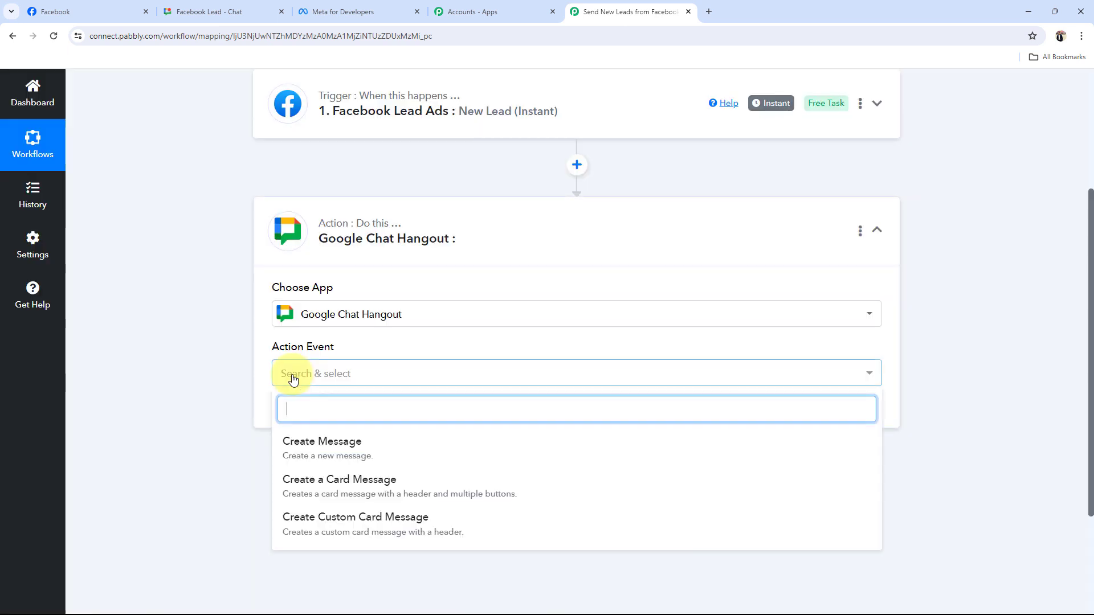
click(324, 443)
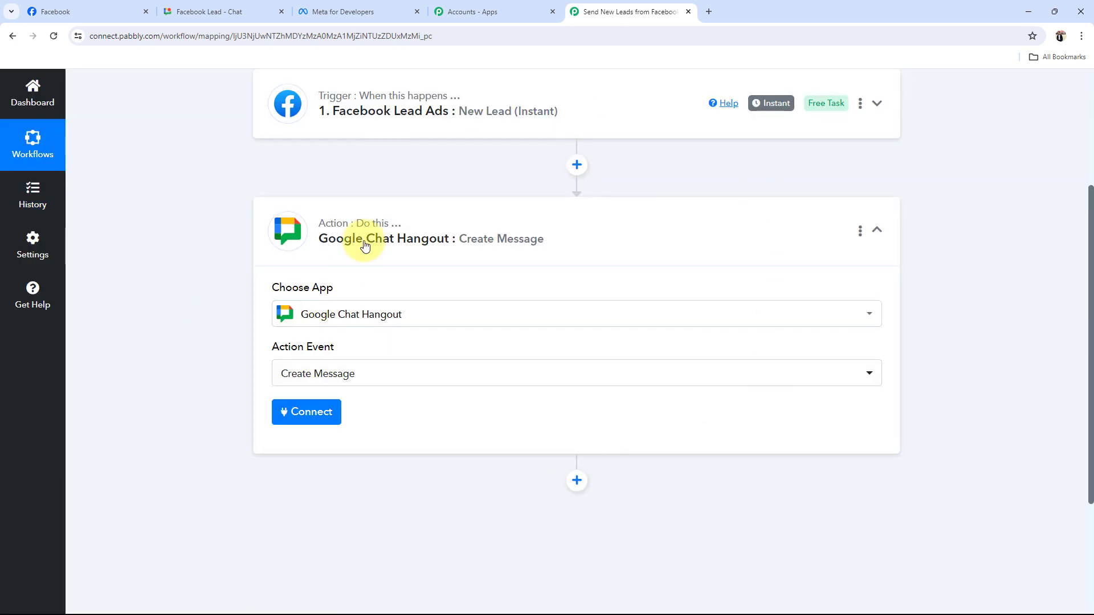
click(364, 246)
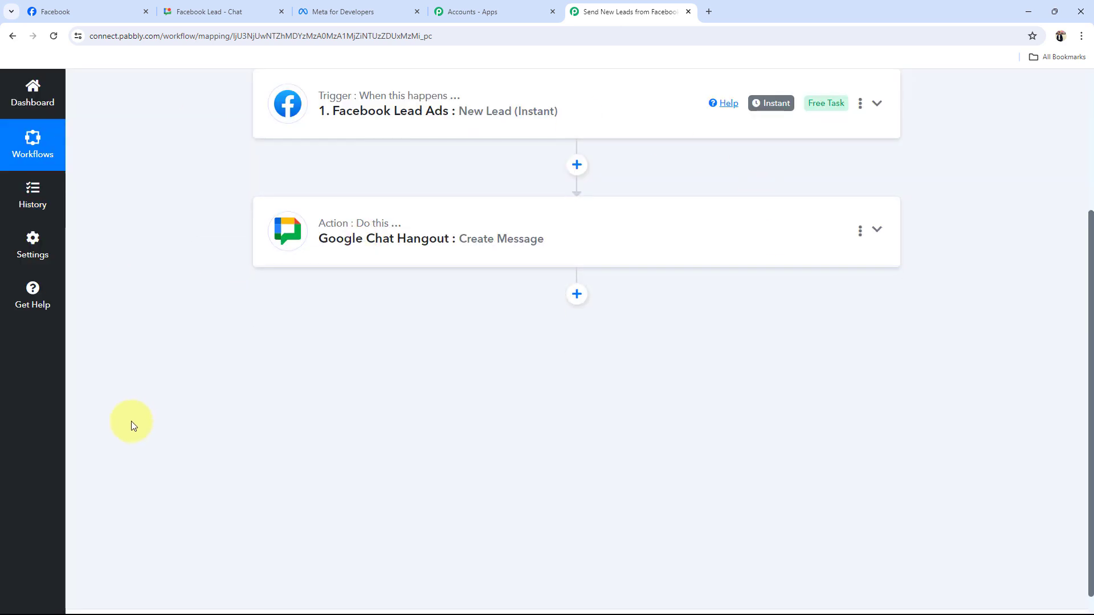
- Connect the Facebook Lead Ads trigger to the Facebook account through a new connection, keeping the suggested connection name
scroll(132, 443, up, 4)
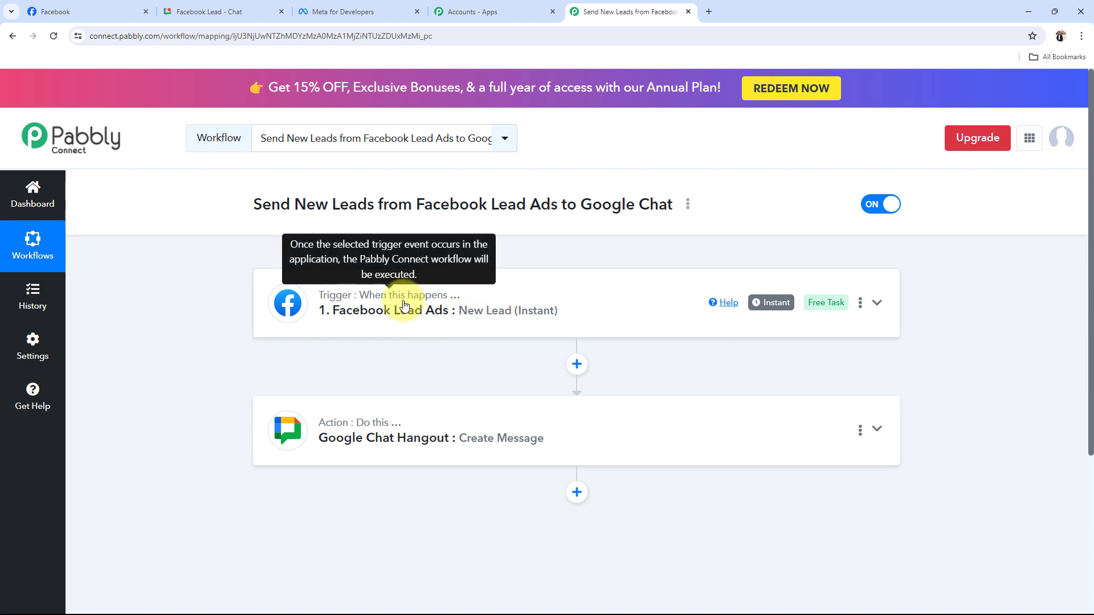
click(477, 317)
scroll(257, 423, down, 2)
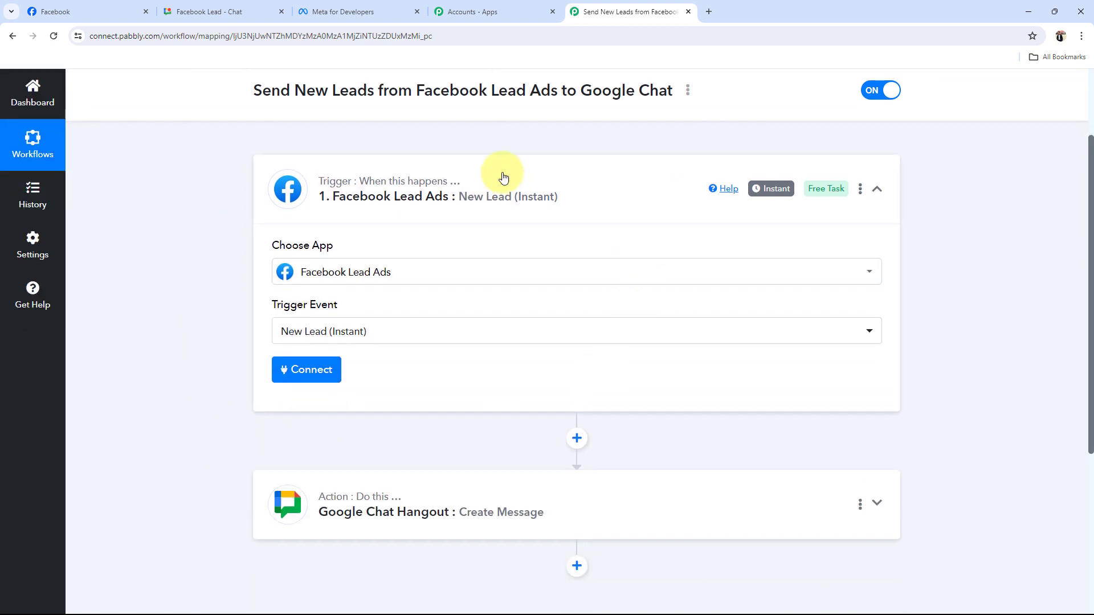
click(317, 377)
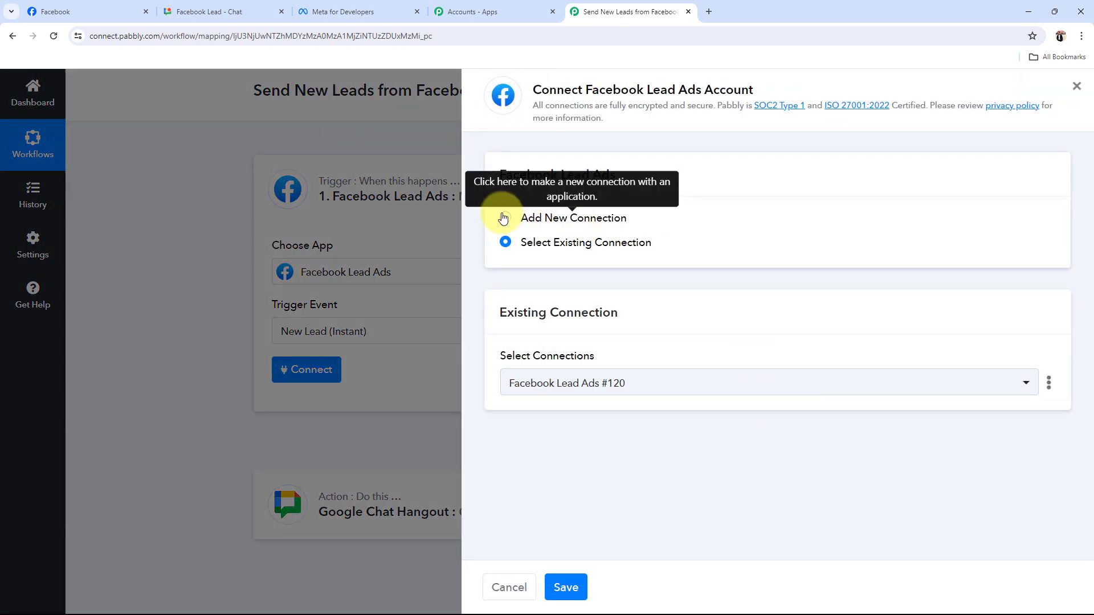
click(504, 219)
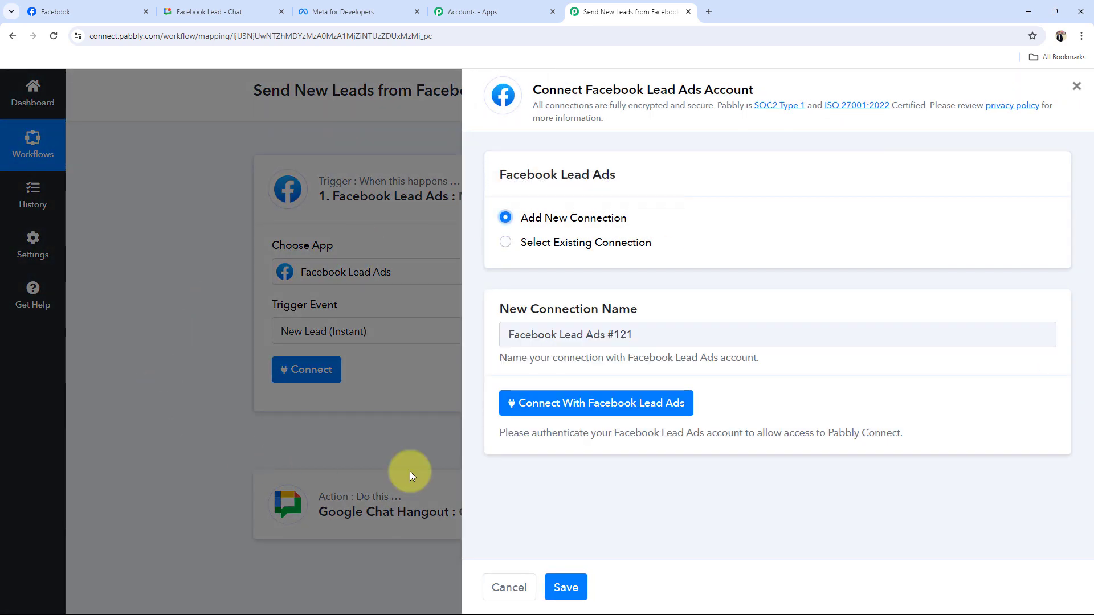
click(597, 405)
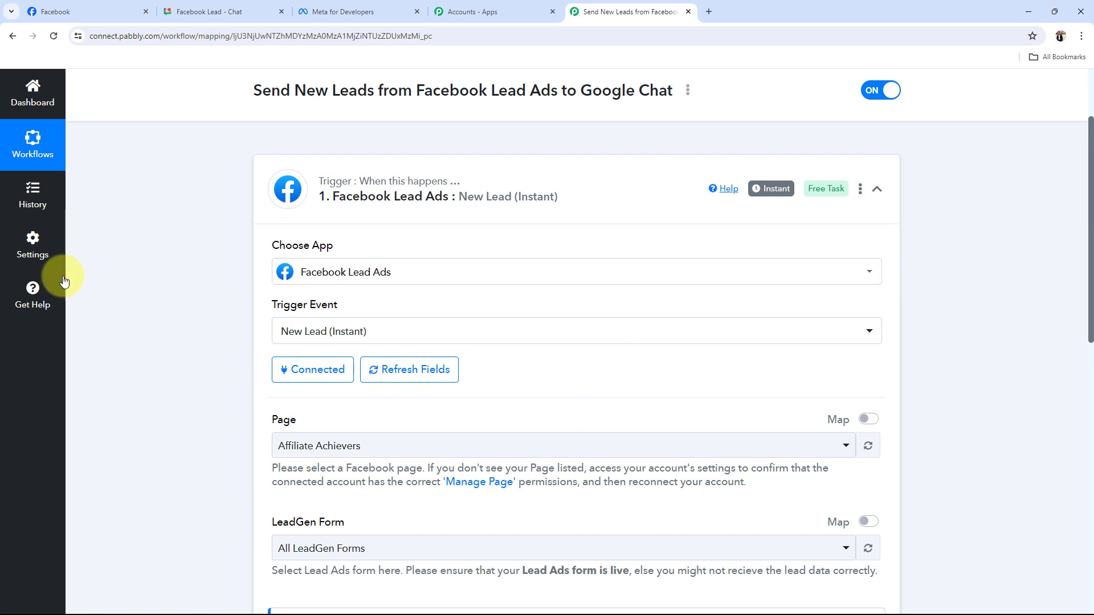
- Check the page name on Facebook and choose Auto Spare Parts Junction as the trigger's page in Pabbly Connect
scroll(165, 342, down, 3)
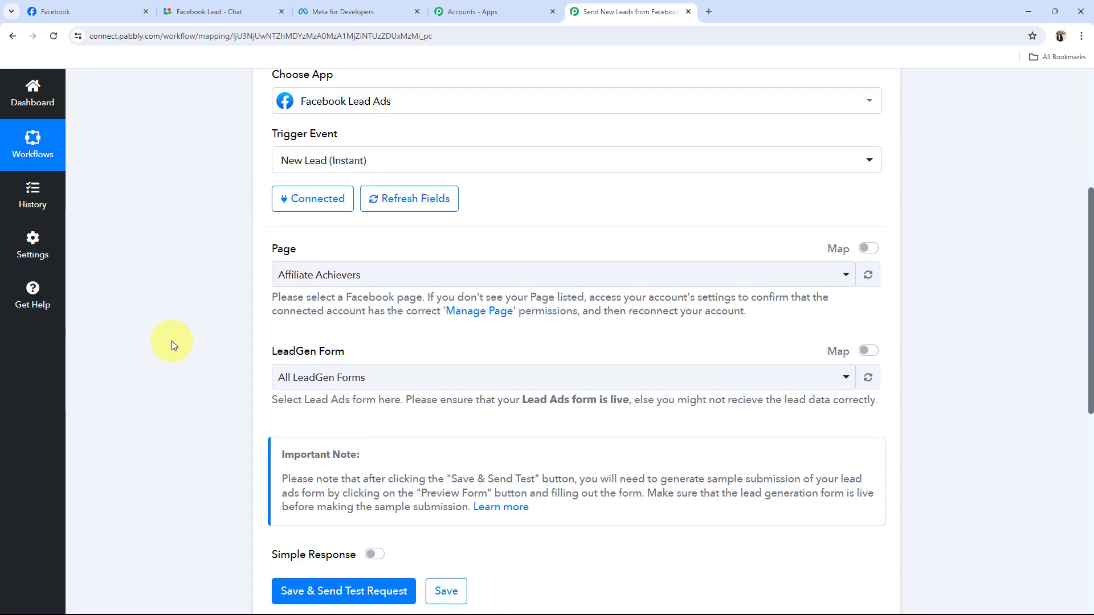
drag(272, 249, 297, 249)
click(112, 288)
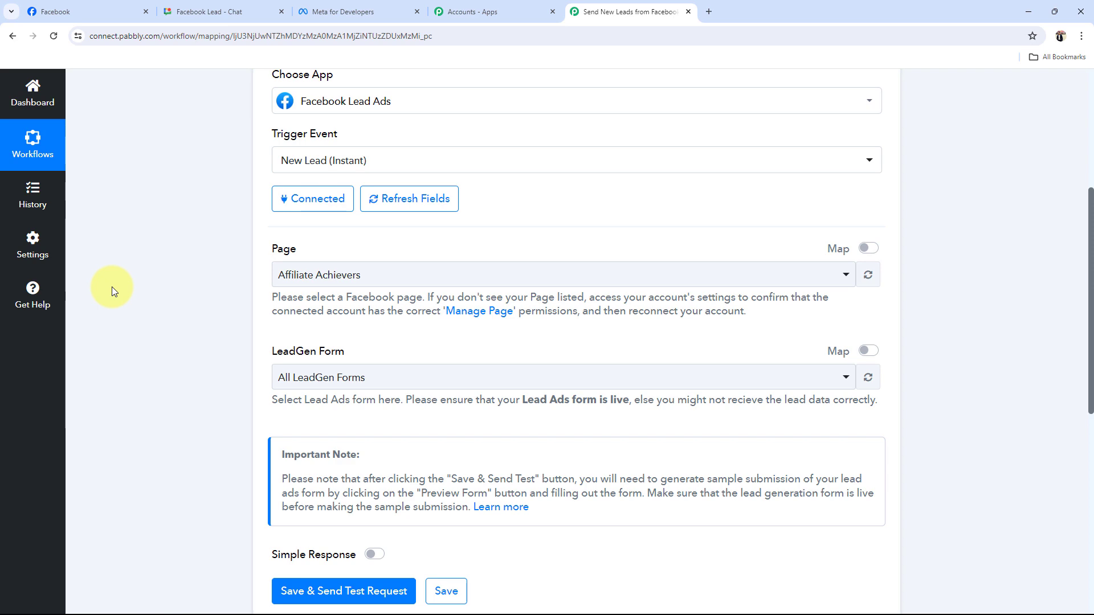
scroll(148, 290, down, 2)
click(82, 5)
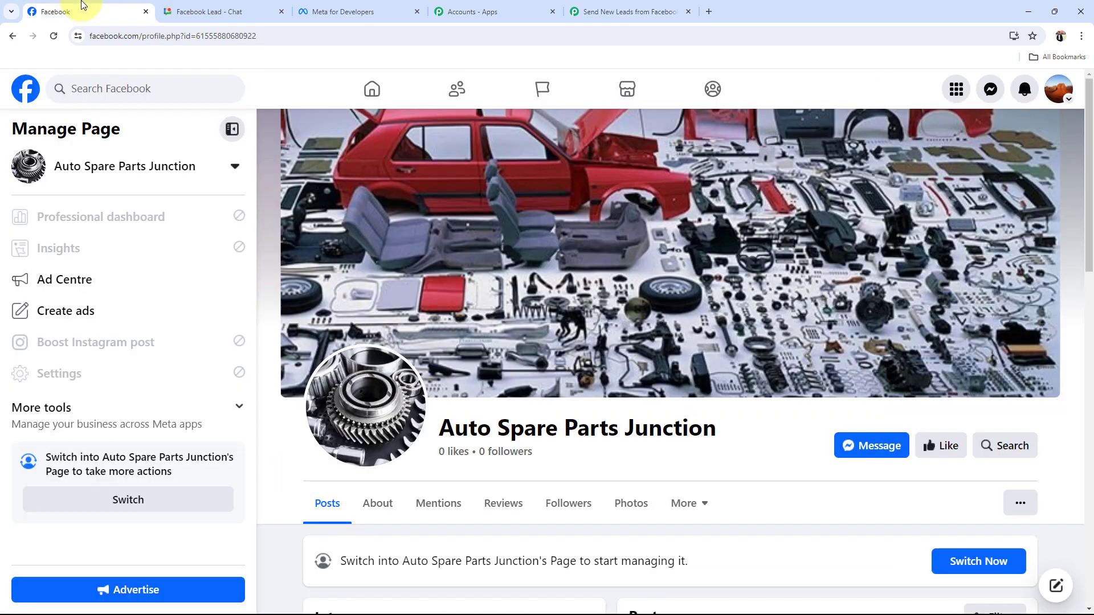
drag(453, 423, 618, 424)
click(626, 11)
click(294, 164)
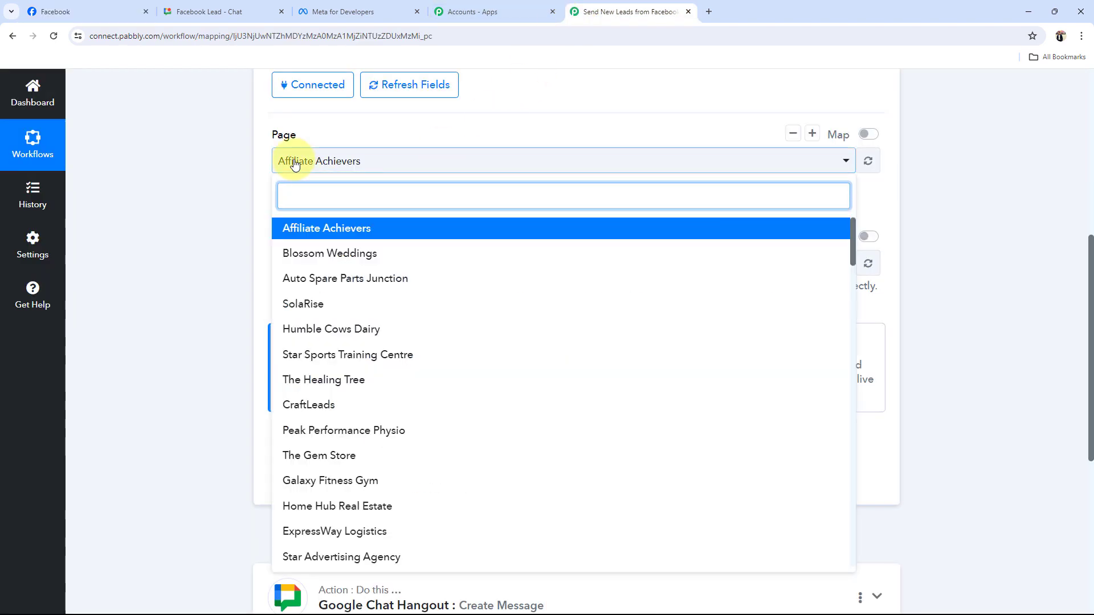
click(302, 280)
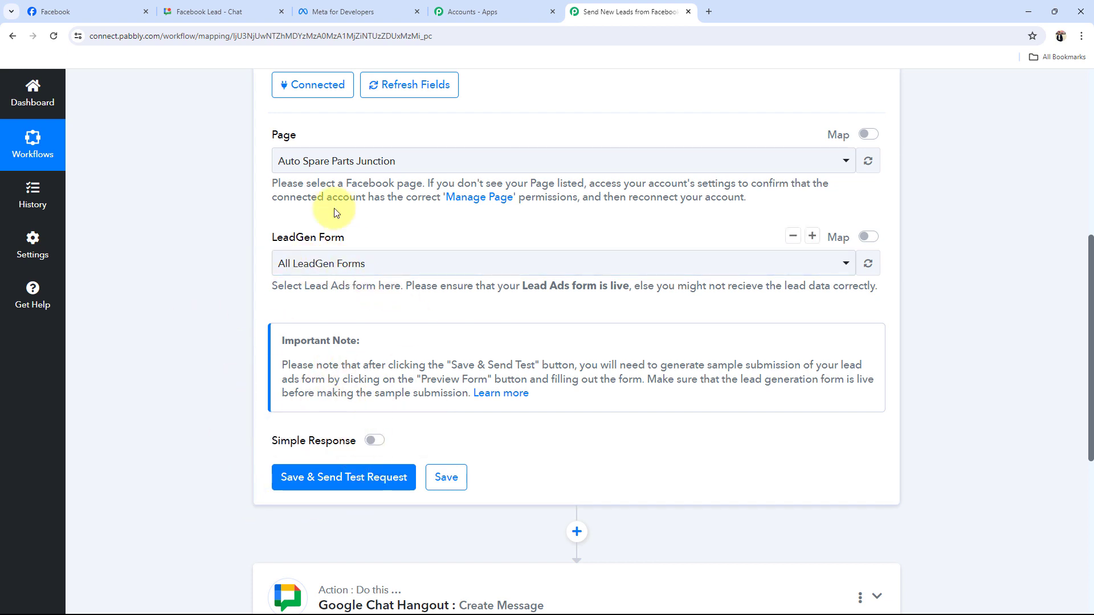
- Set the trigger's LeadGen form to Lead Form, then save it and send a test request so it waits for a webhook response
click(288, 263)
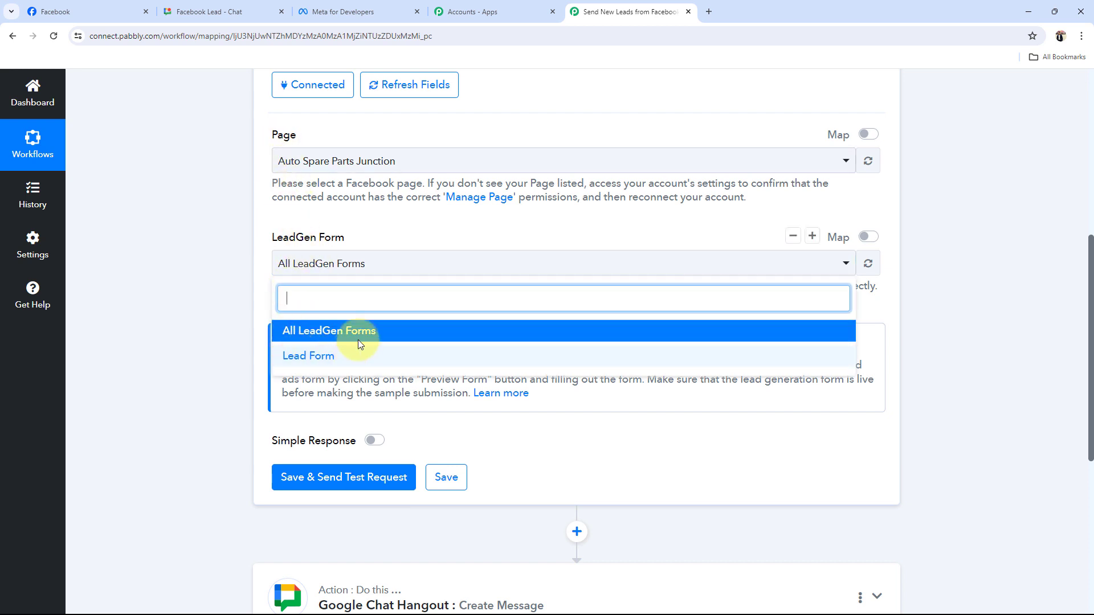
click(320, 362)
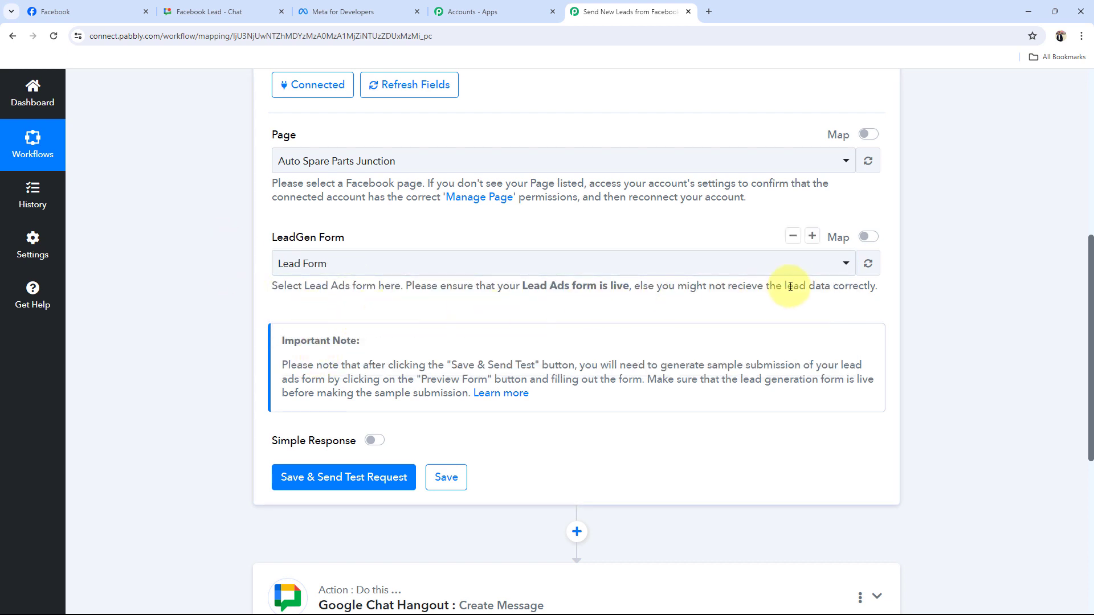
click(593, 239)
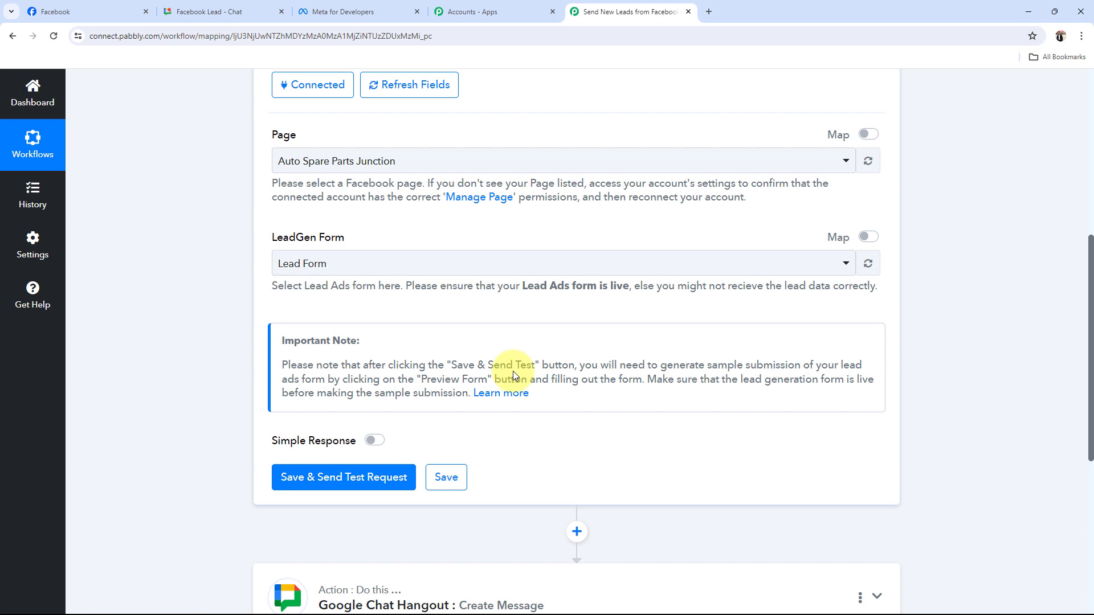
click(328, 266)
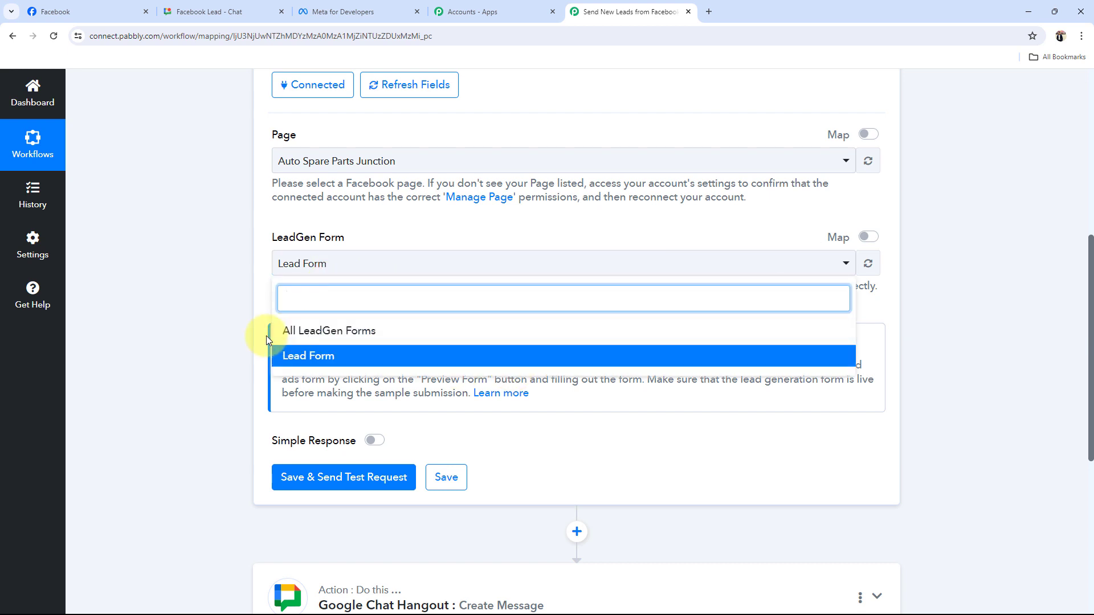
click(215, 316)
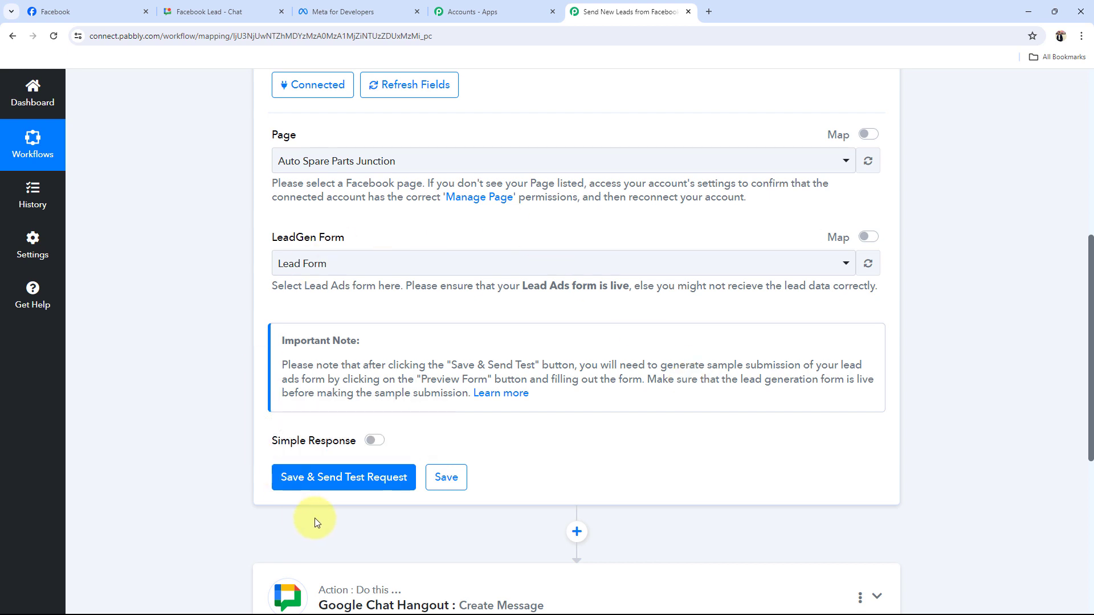
click(325, 478)
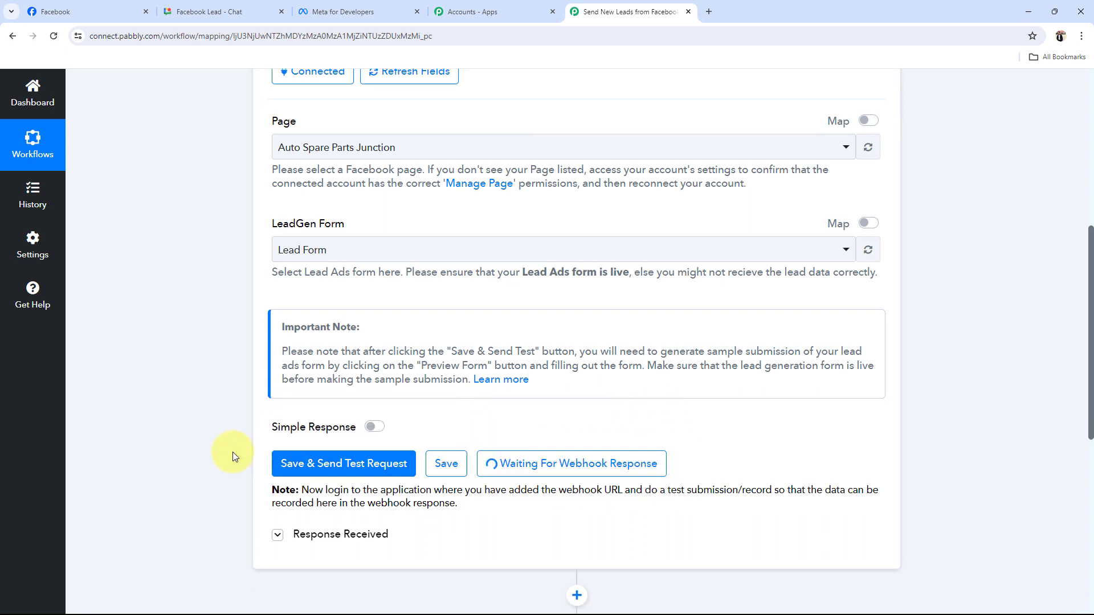
scroll(233, 453, down, 1)
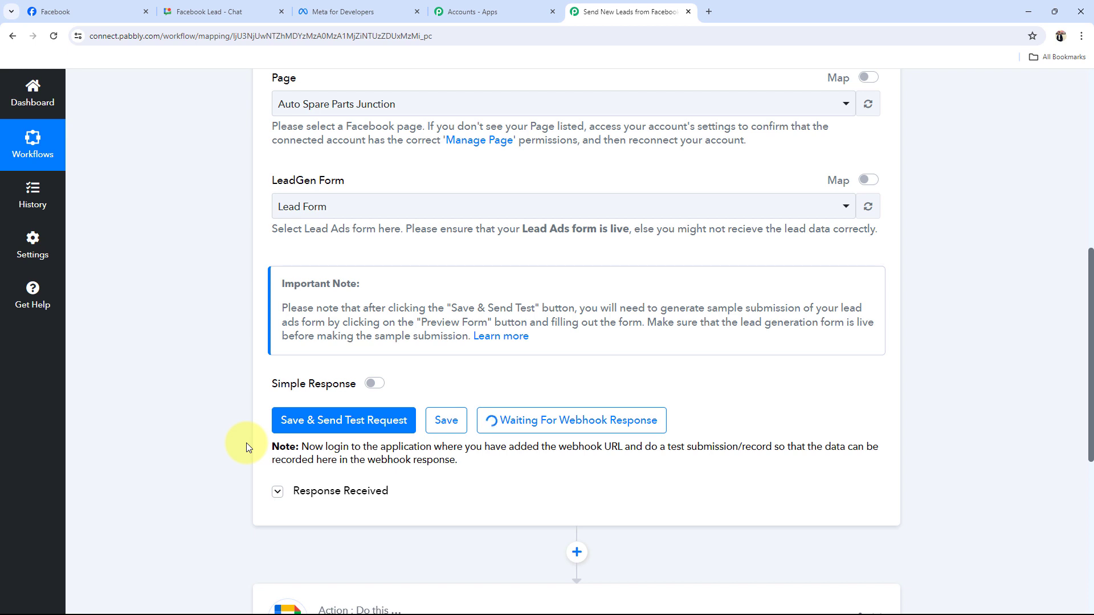
- Switch to Meta for Developers and open the Lead Ads RTU Debug Tool from the developer tools
click(353, 12)
click(953, 97)
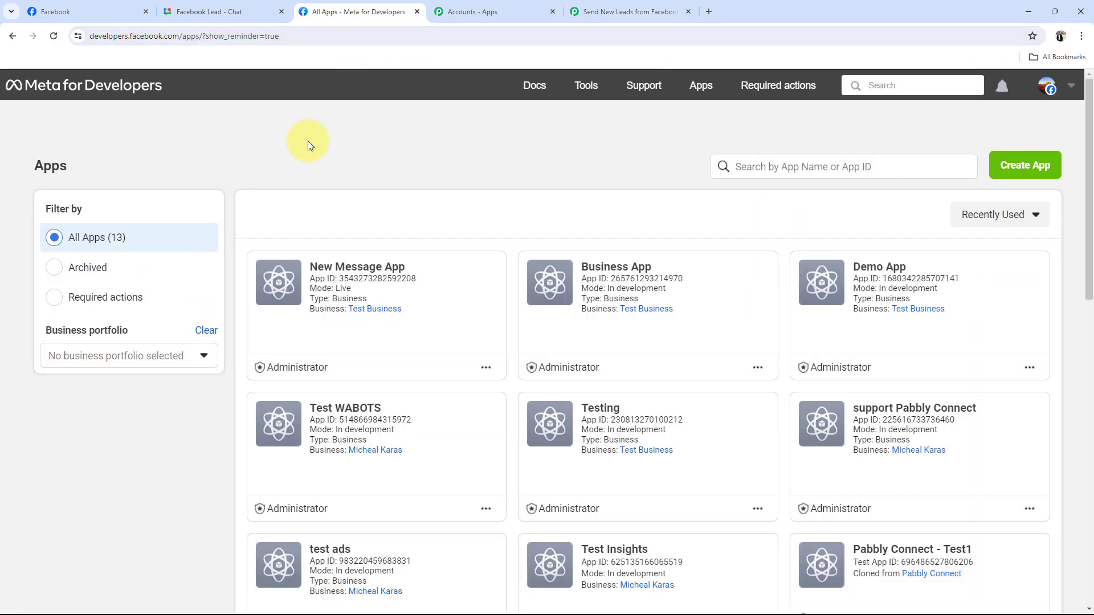
click(586, 85)
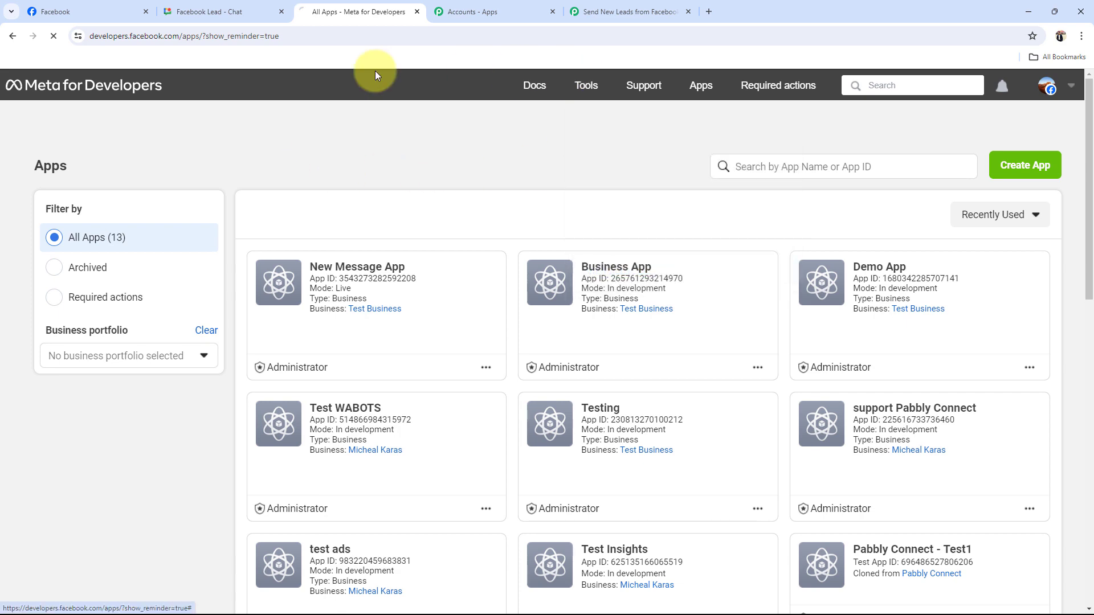
scroll(143, 399, down, 3)
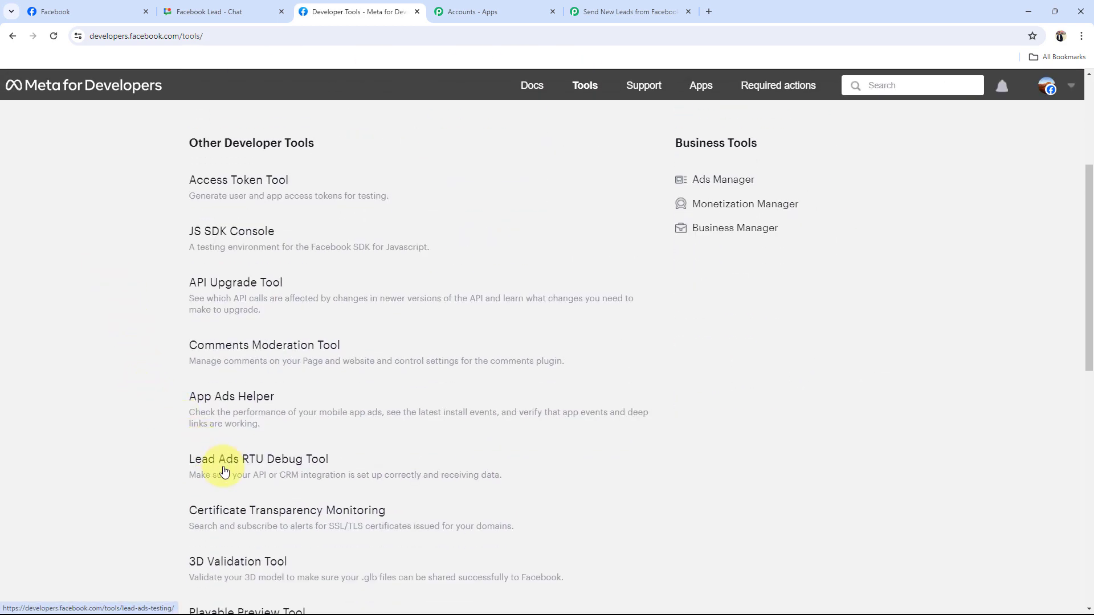
click(397, 458)
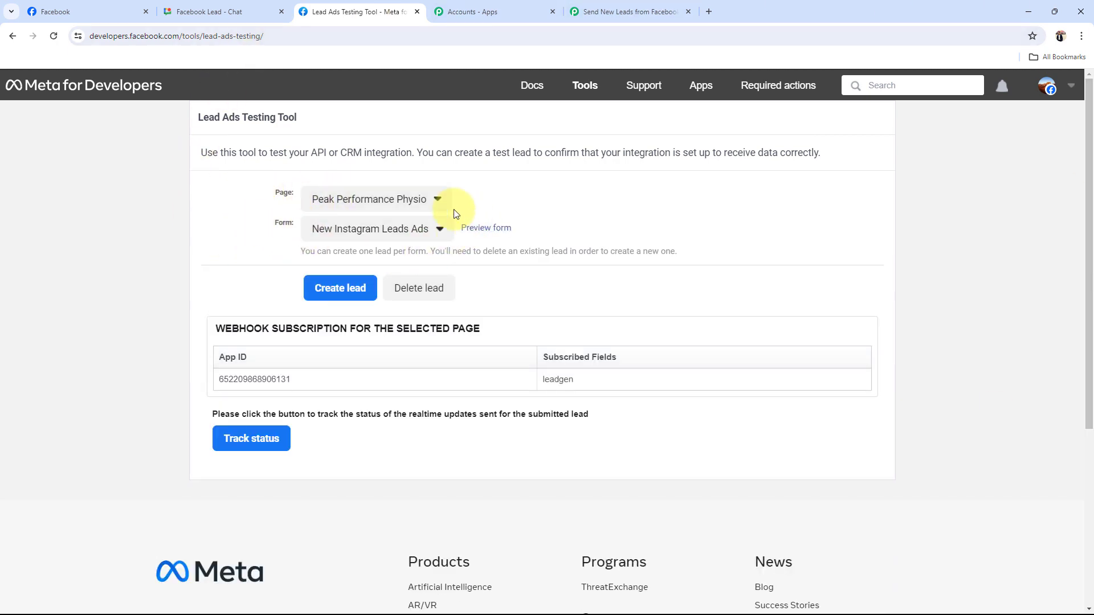
- Select the Auto Spare Parts Junction page and its Lead Form in the Lead Ads Testing Tool
click(350, 199)
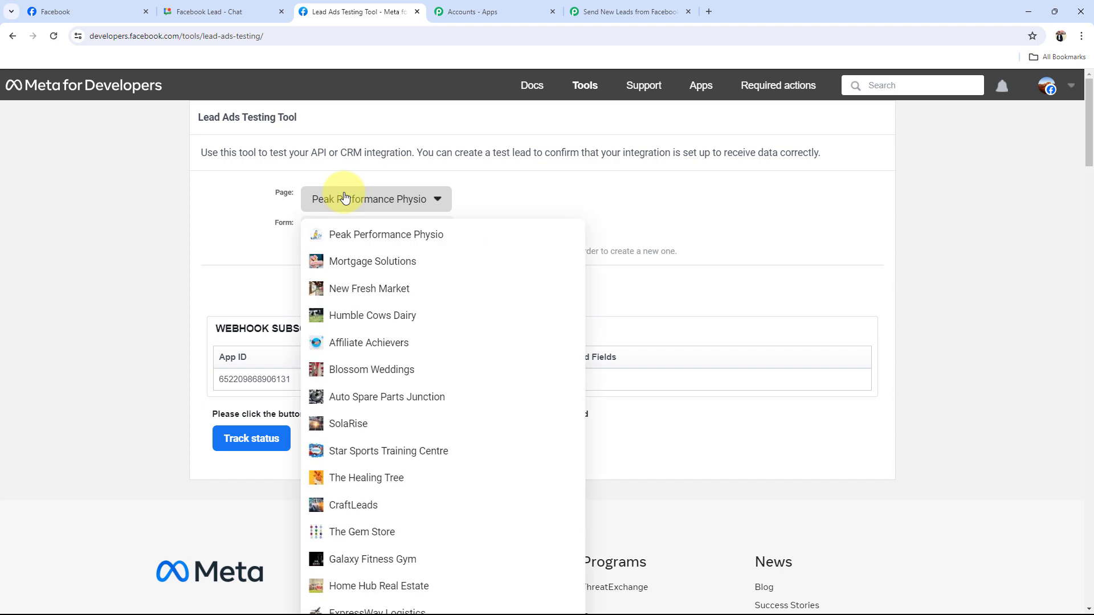
click(368, 396)
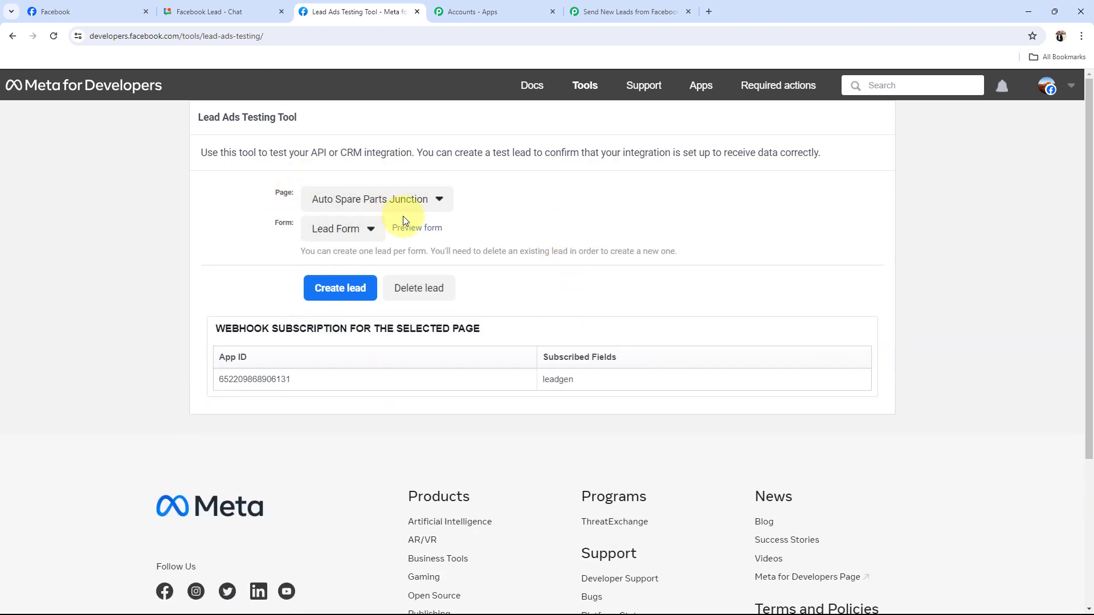
click(324, 233)
click(329, 250)
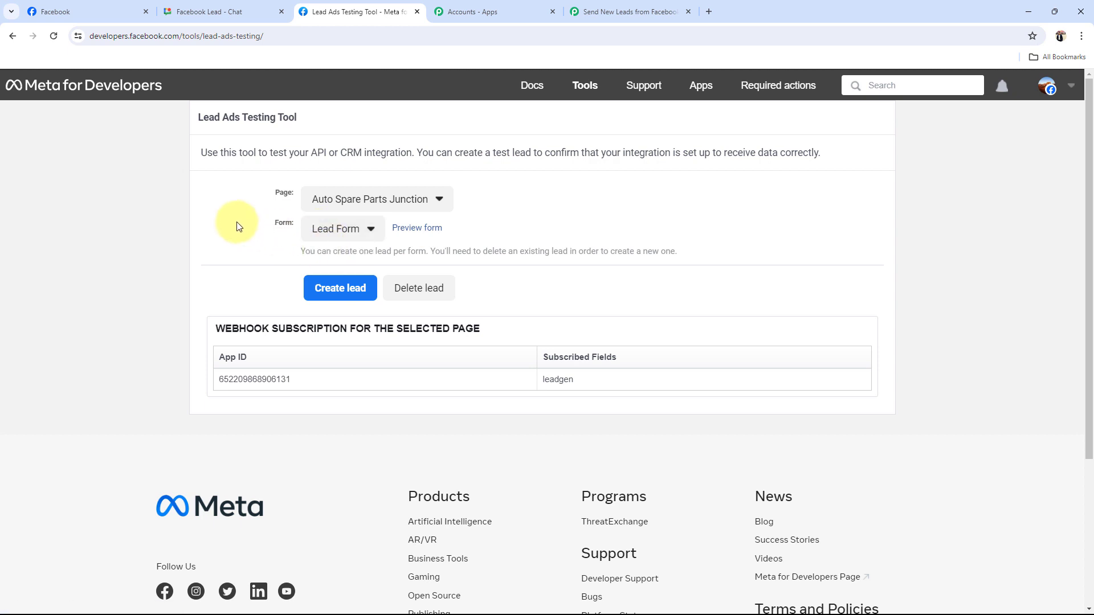
- Preview the form, submit a test lead with a sample full name, email and phone number, and close the form
click(398, 229)
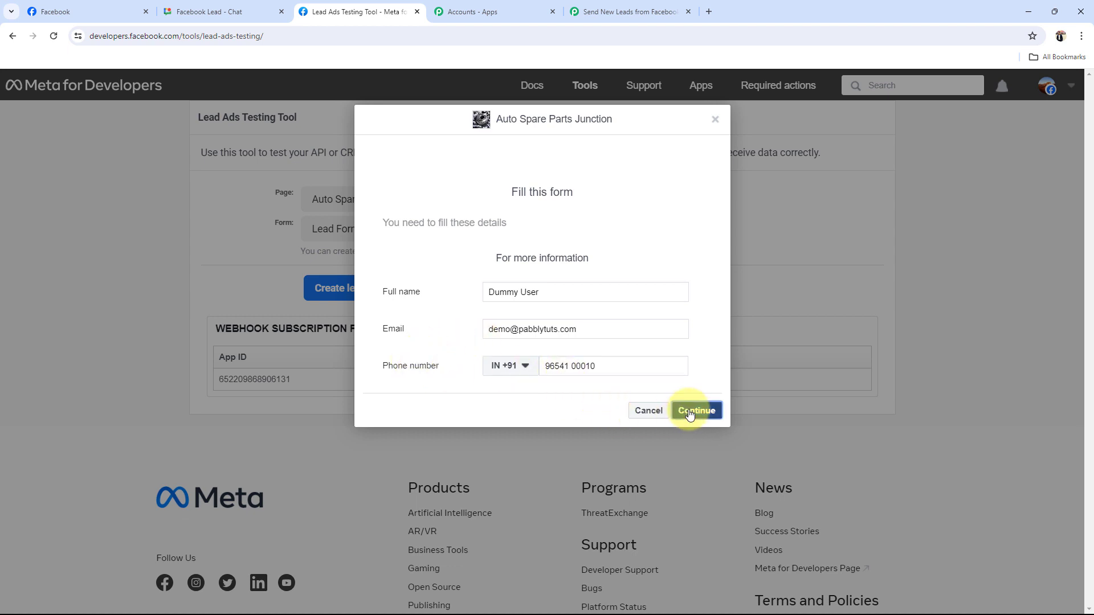
click(696, 410)
click(701, 288)
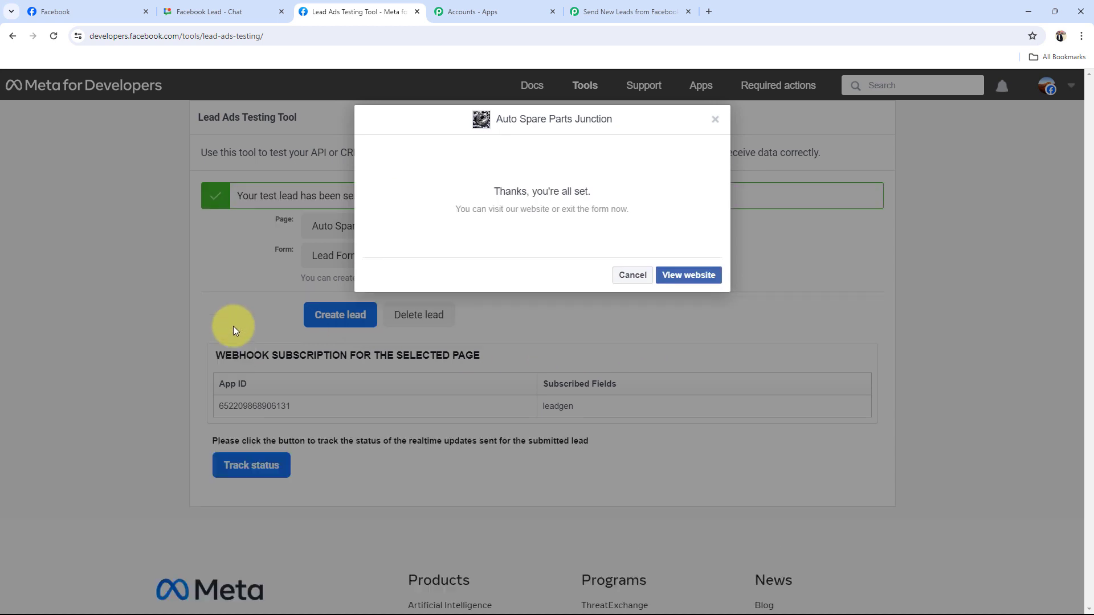
click(632, 275)
drag(248, 195, 491, 196)
click(216, 278)
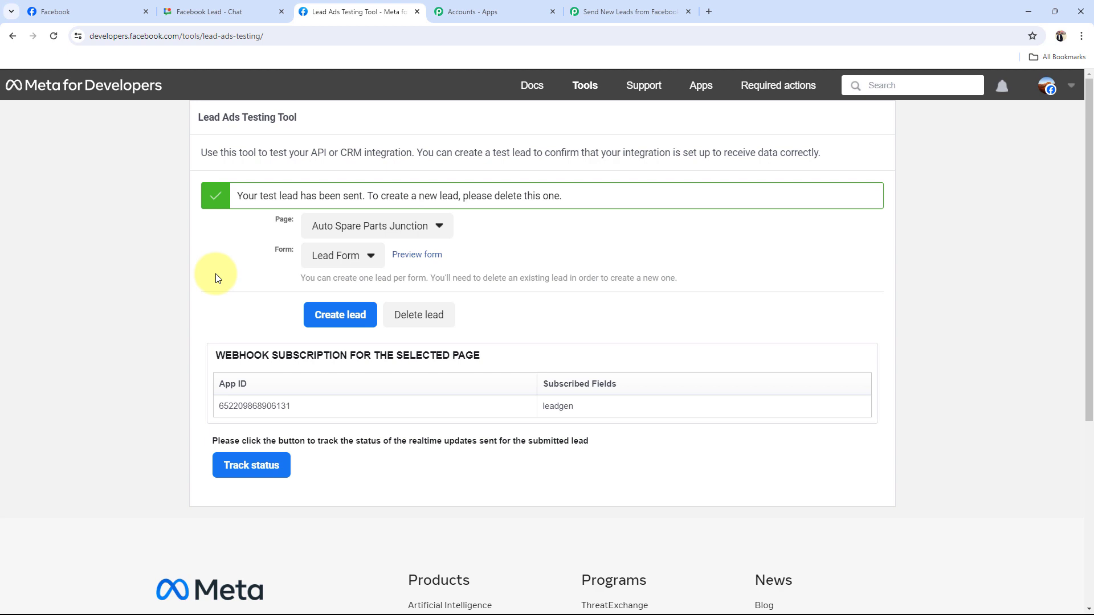
- Return to the Pabbly Connect workflow and examine the captured lead's name, email, phone number, created time and form ID in the trigger response
click(643, 6)
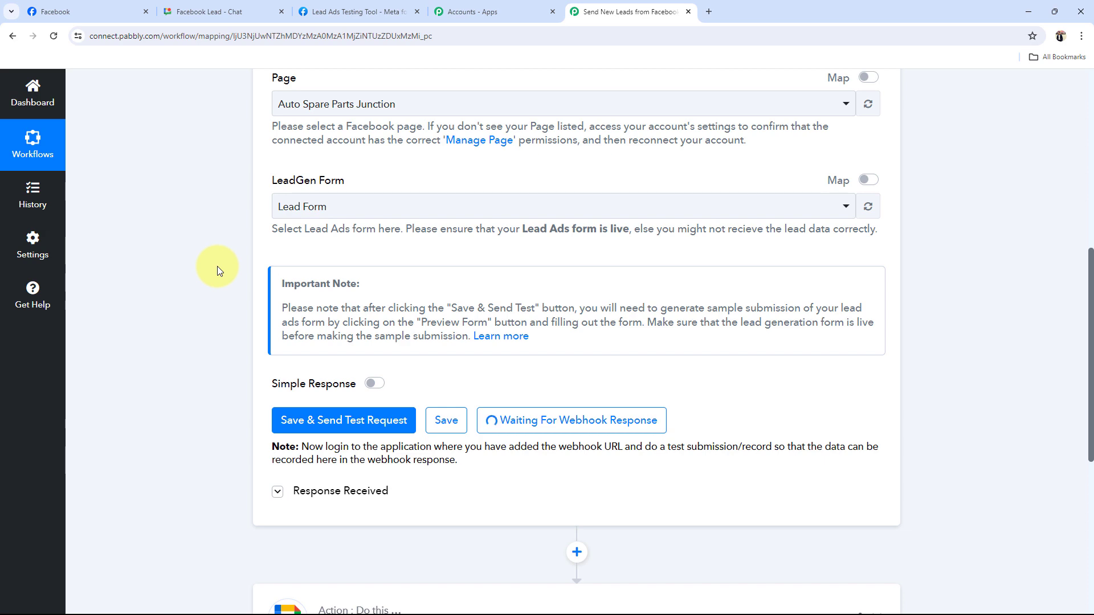
scroll(159, 368, down, 5)
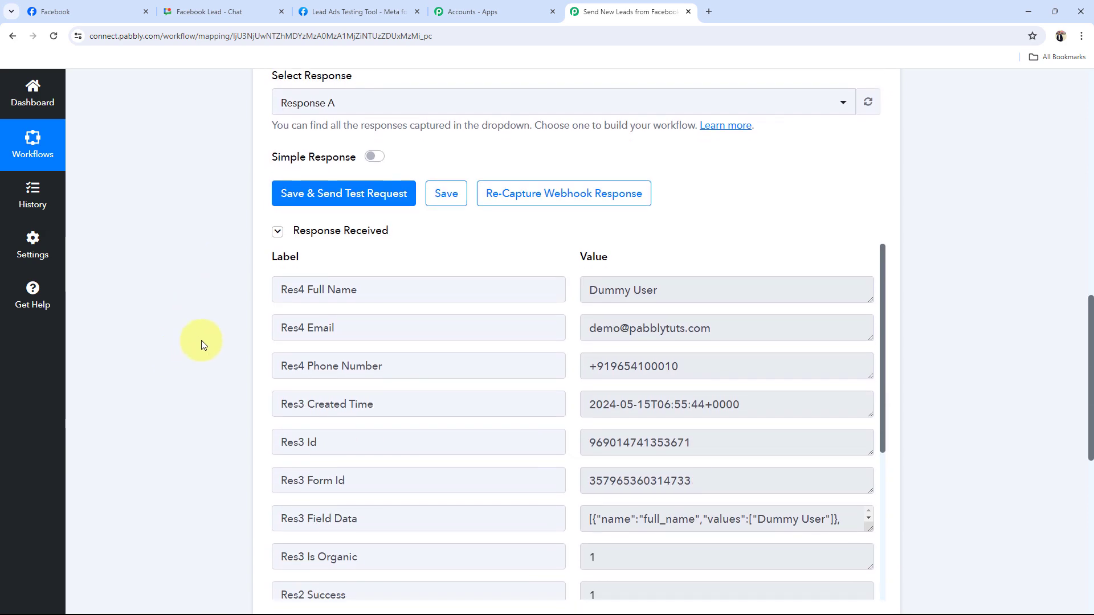
scroll(201, 340, down, 2)
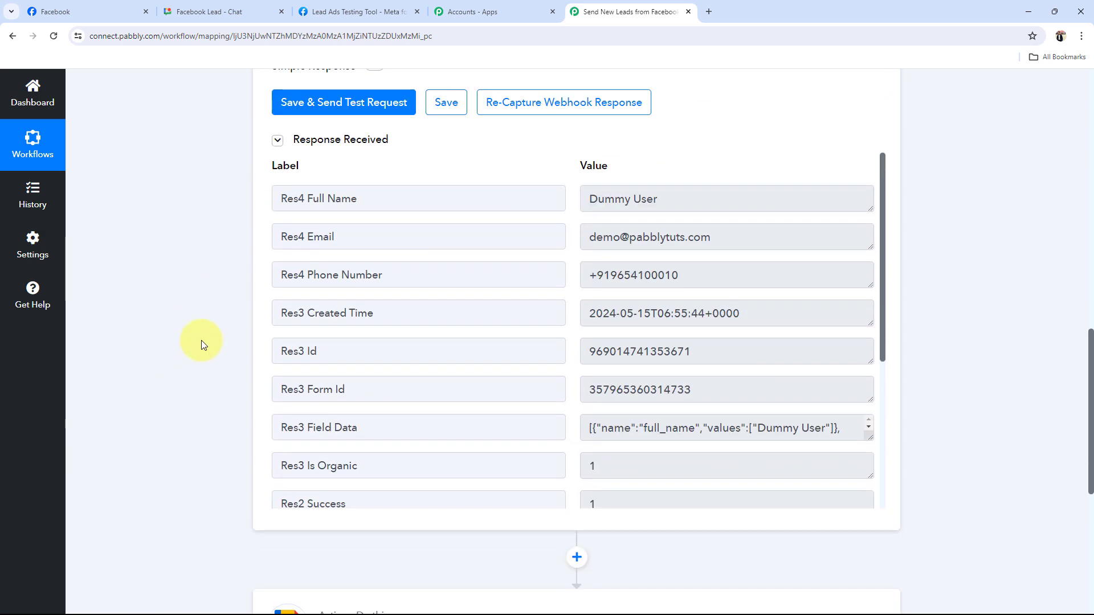
drag(700, 204, 370, 196)
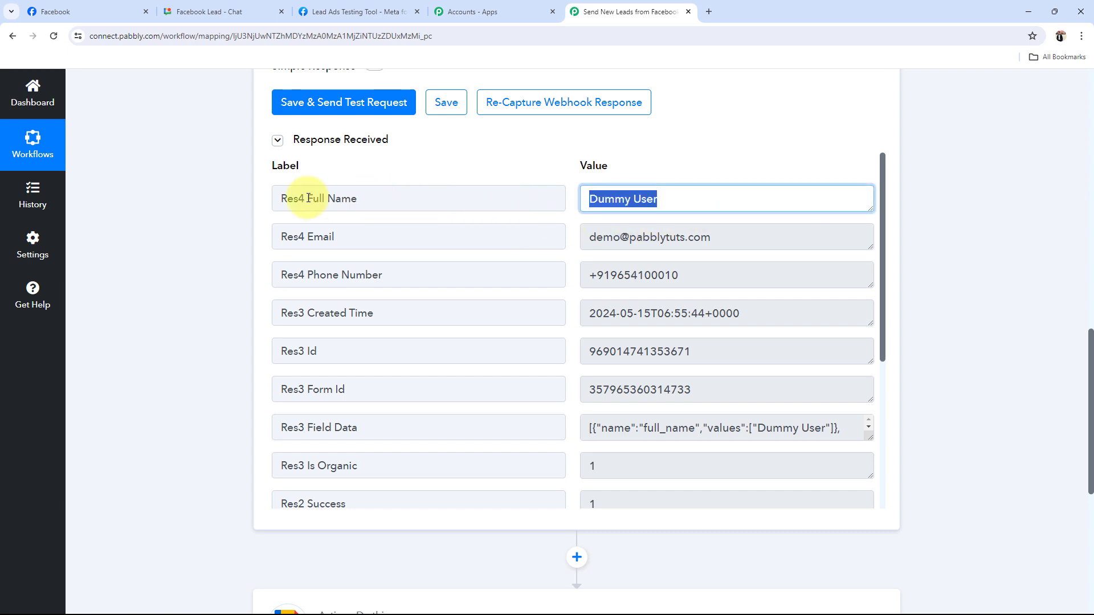
drag(737, 239, 524, 246)
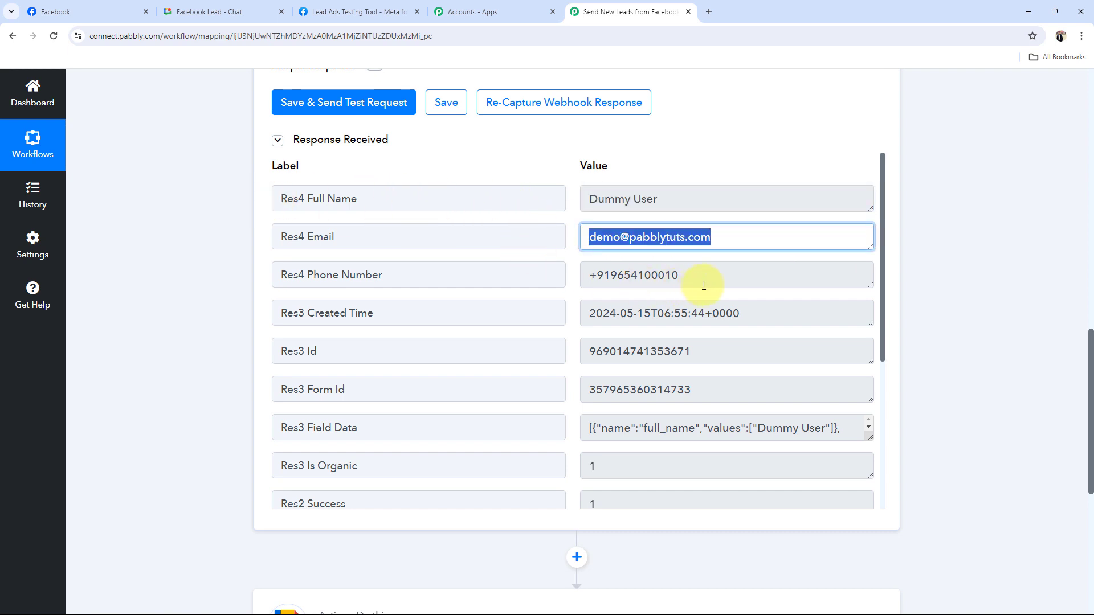
drag(703, 282, 552, 274)
drag(736, 314, 569, 317)
drag(735, 389, 420, 386)
scroll(419, 395, down, 3)
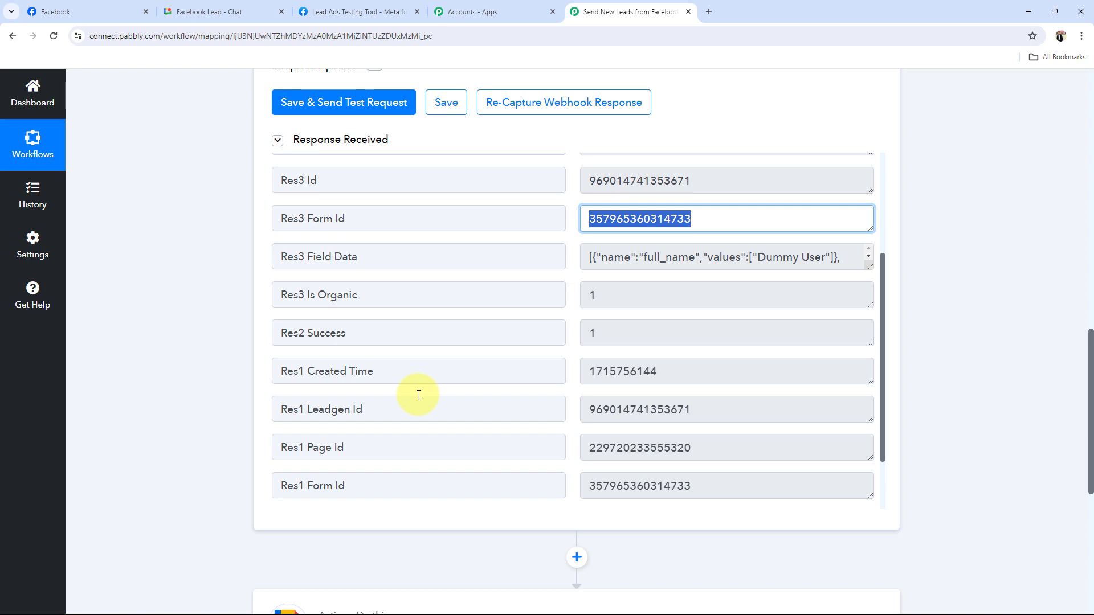
scroll(419, 394, up, 3)
click(179, 327)
- Collapse the Facebook Lead Ads trigger, then expand and connect the Google Chat Hangout action
scroll(179, 328, up, 9)
scroll(285, 251, up, 2)
click(391, 93)
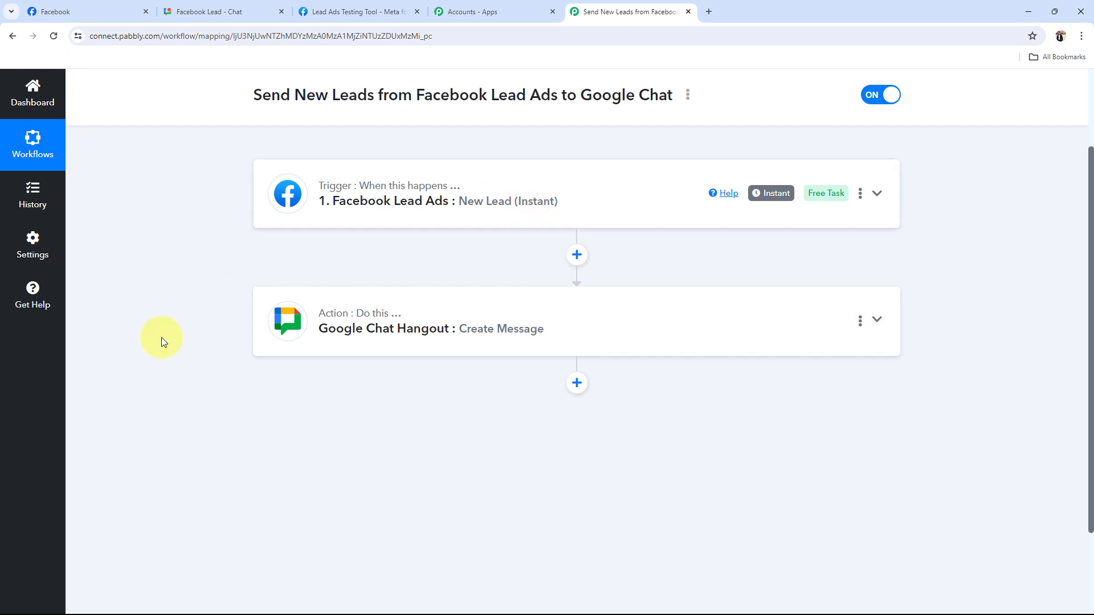
click(408, 331)
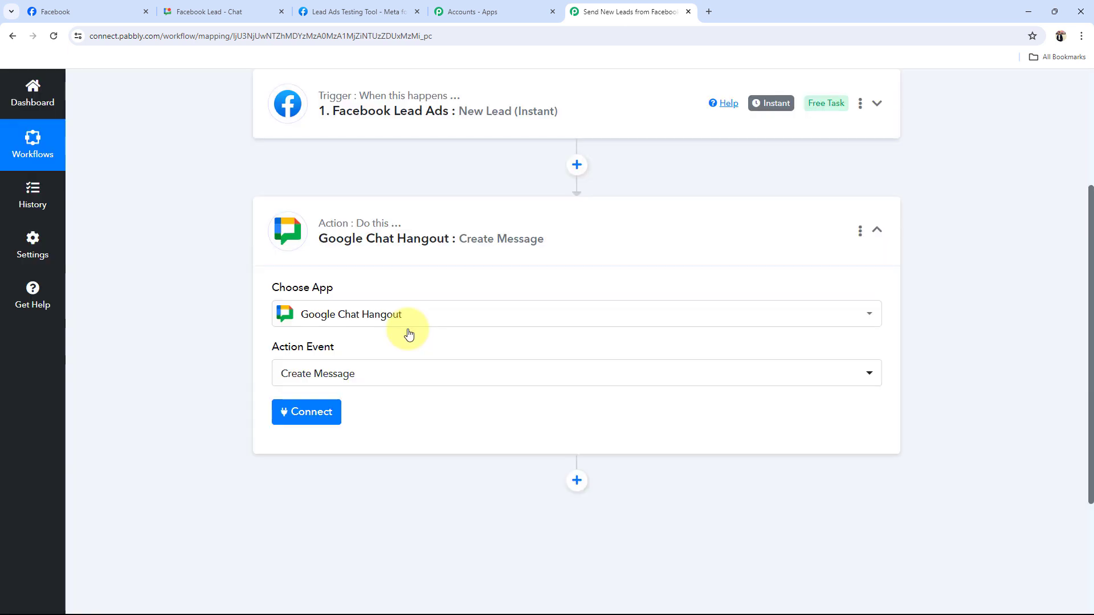
click(329, 406)
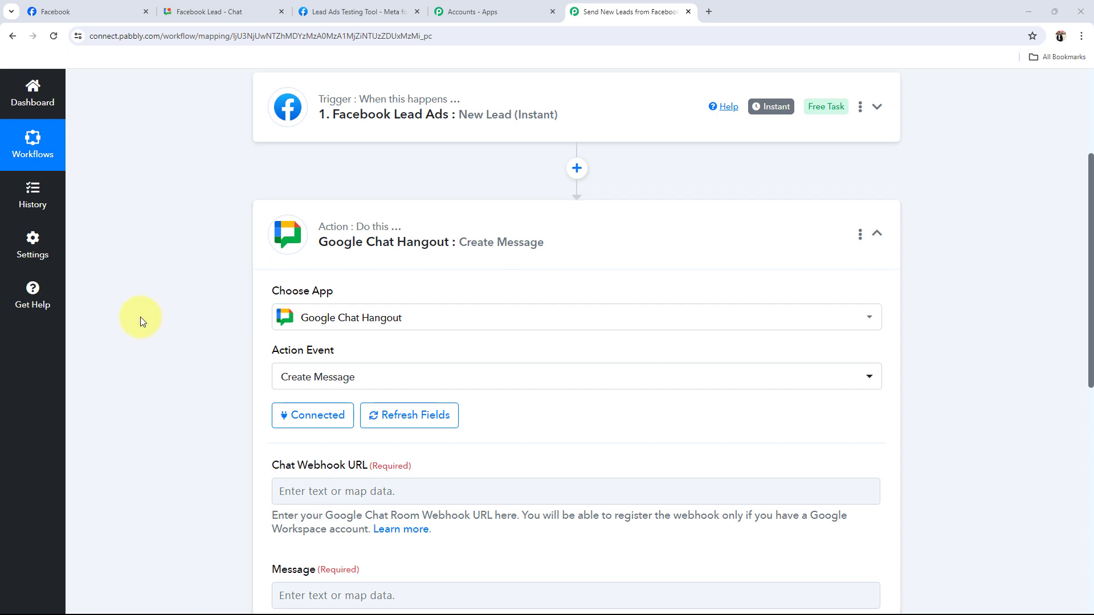
- Examine the action's required Chat Webhook URL field alongside the Facebook Lead space in Google Chat
scroll(141, 317, down, 2)
drag(270, 351, 364, 353)
click(201, 352)
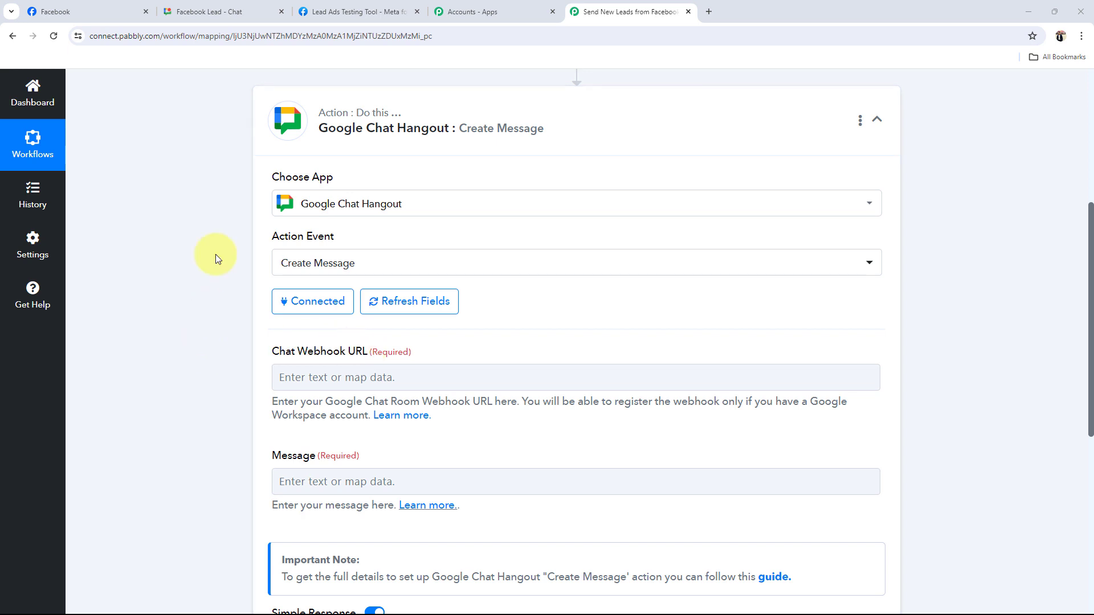
click(247, 7)
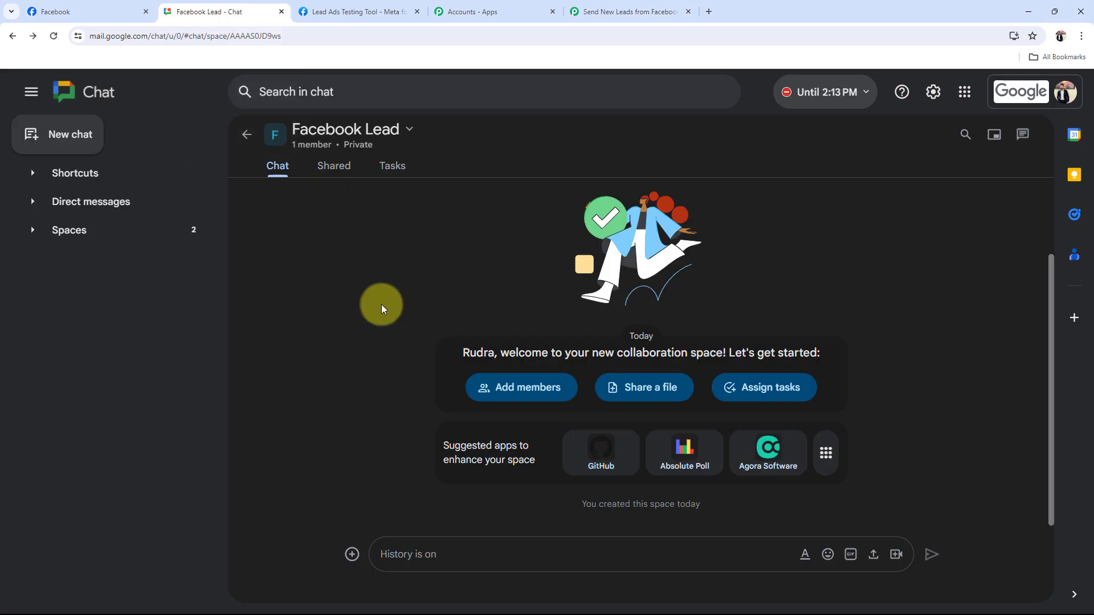
click(627, 11)
click(314, 381)
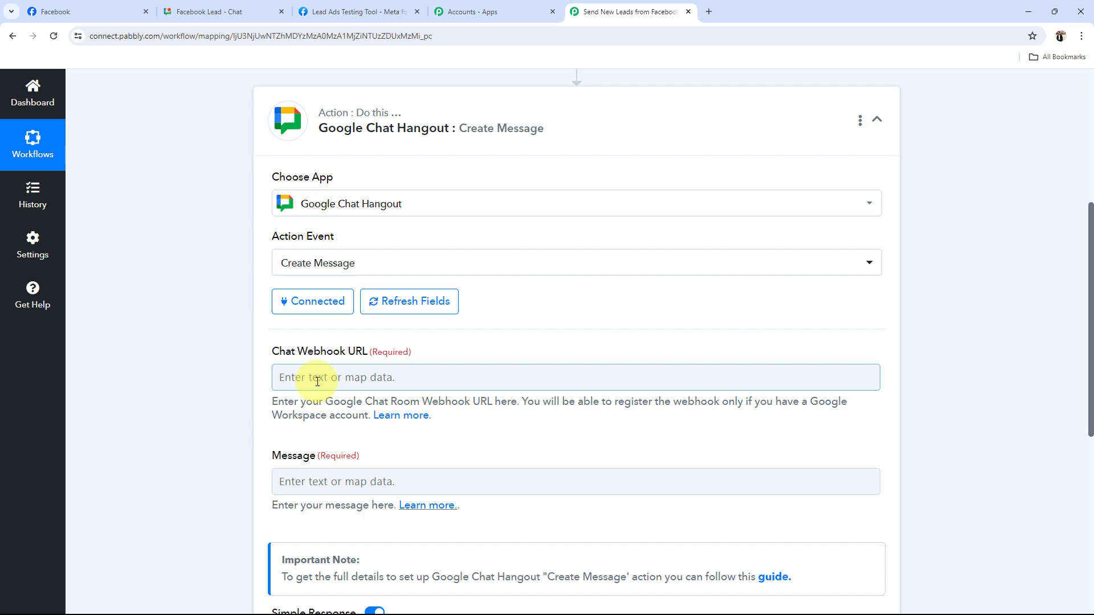
click(233, 10)
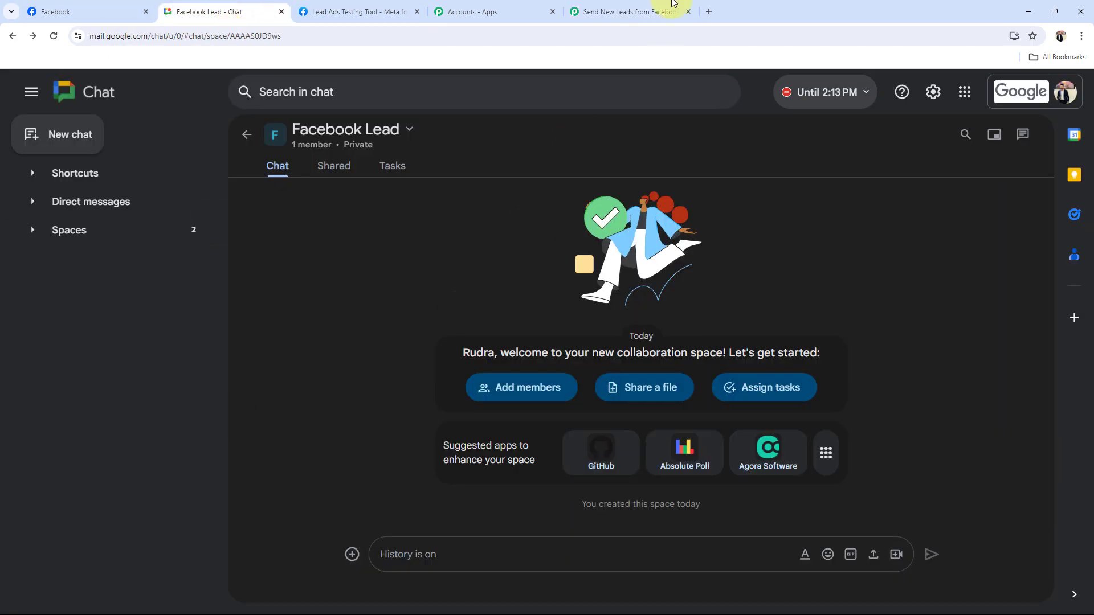
click(639, 12)
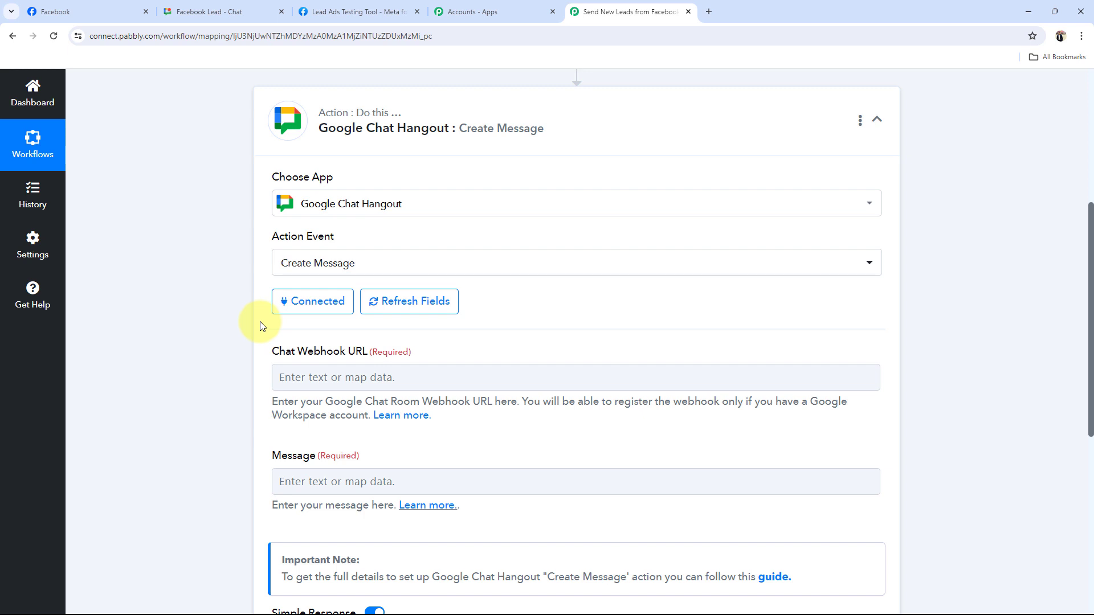
- In Google Chat, create an incoming webhook named Pabbly Team in the Facebook Lead space's apps and integrations settings
click(202, 12)
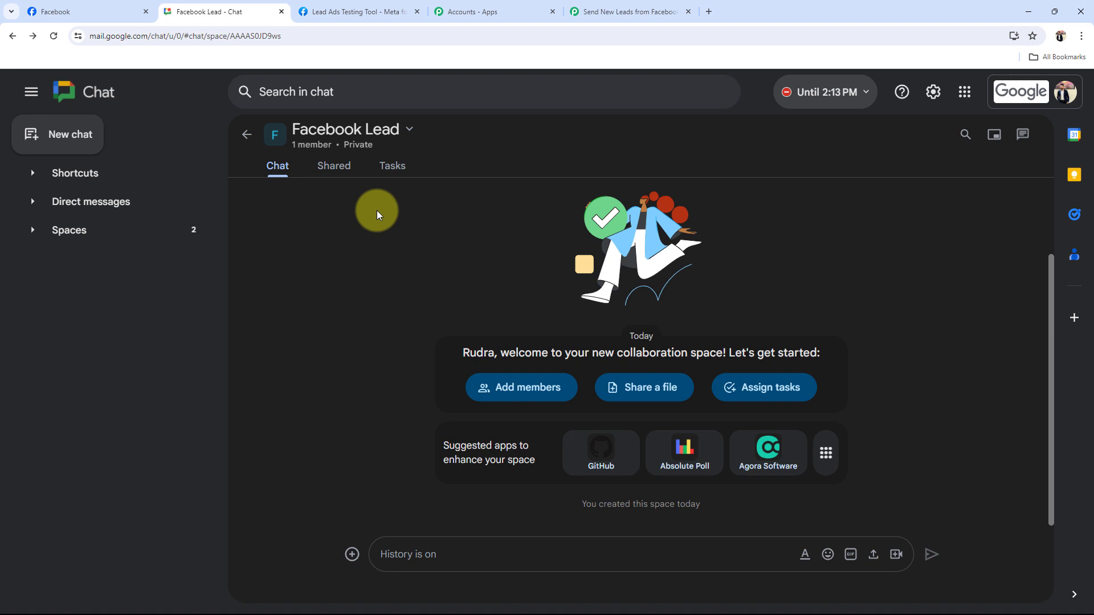
click(411, 129)
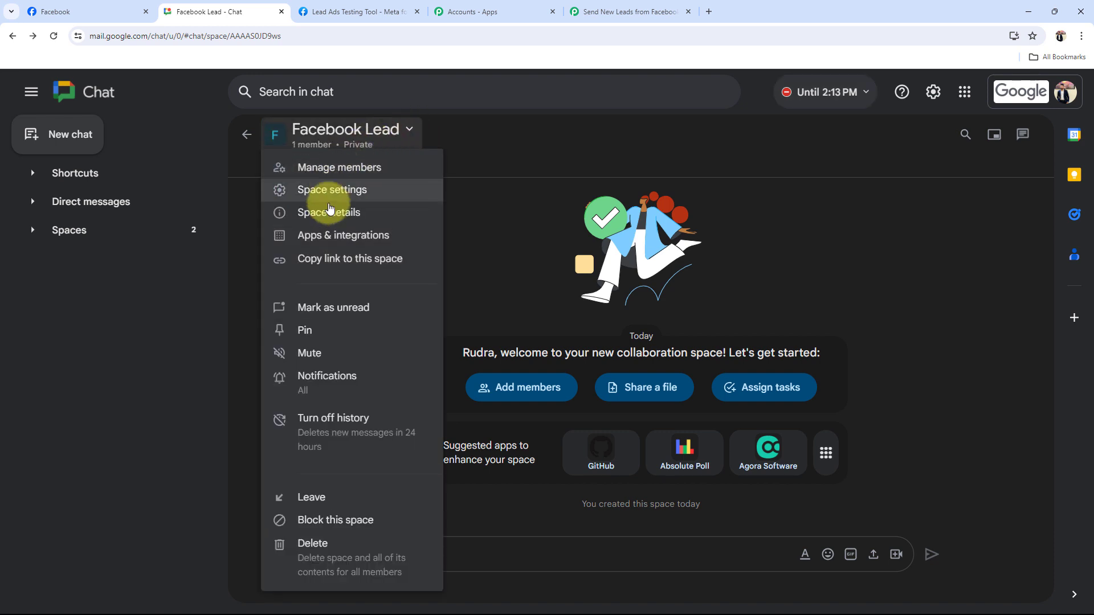
click(320, 234)
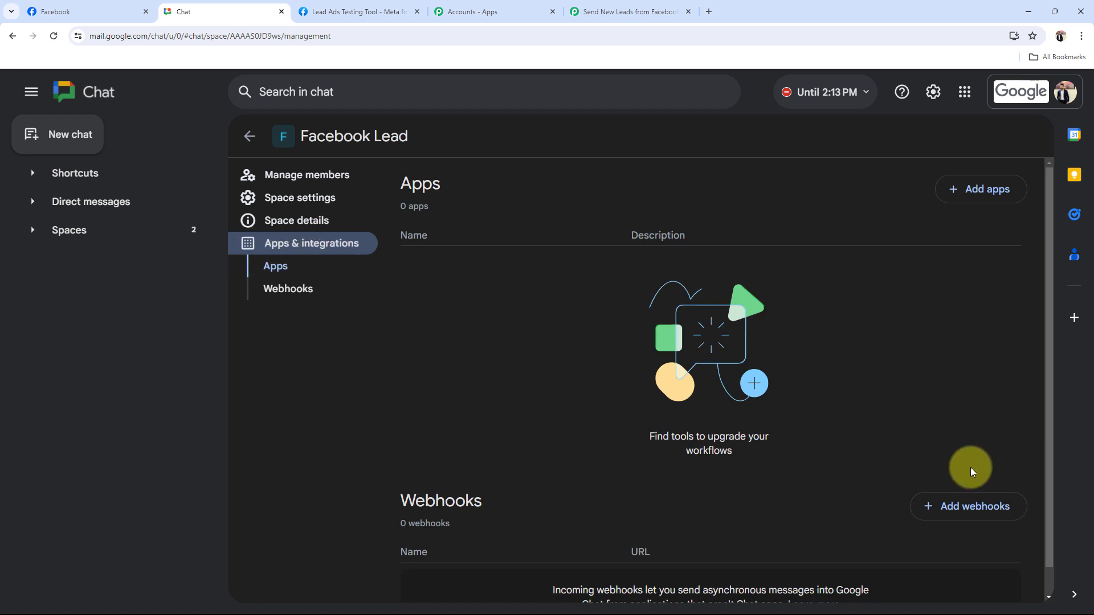
click(983, 508)
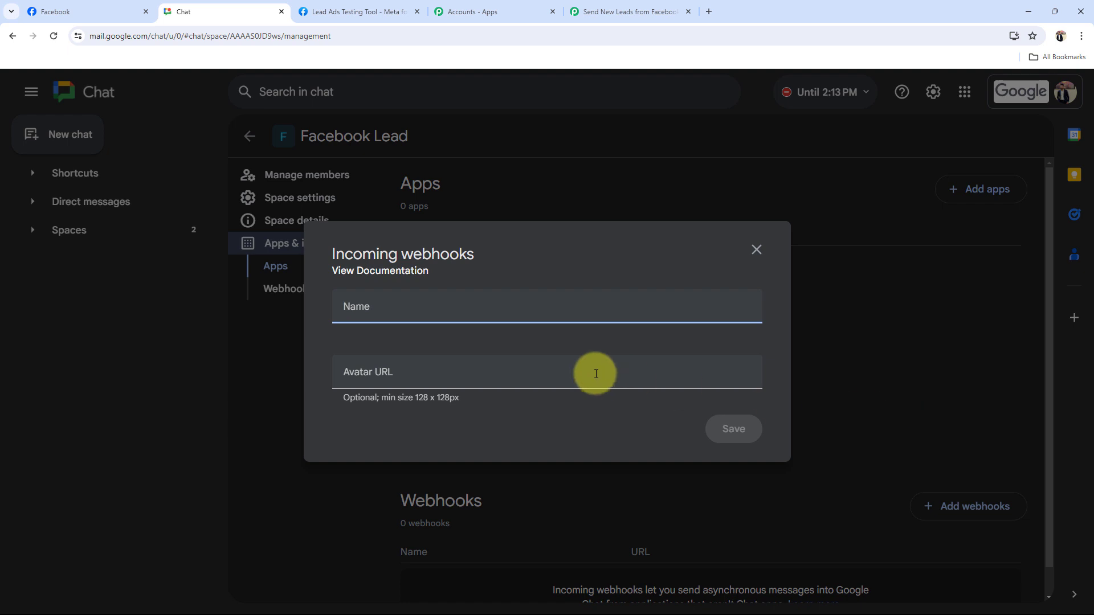
text(Pabbly Team)
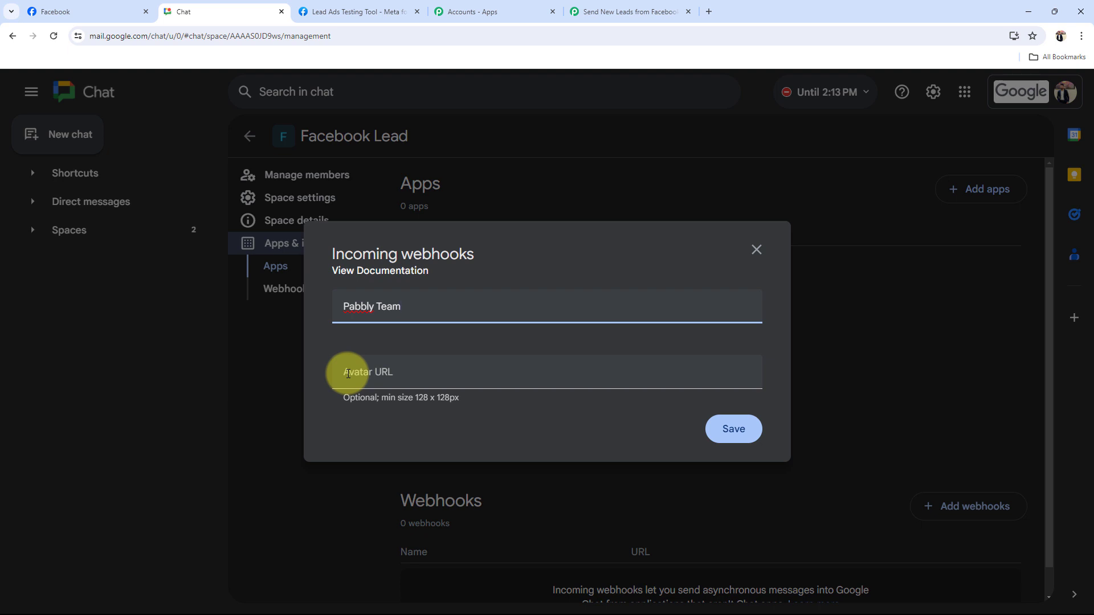
click(758, 428)
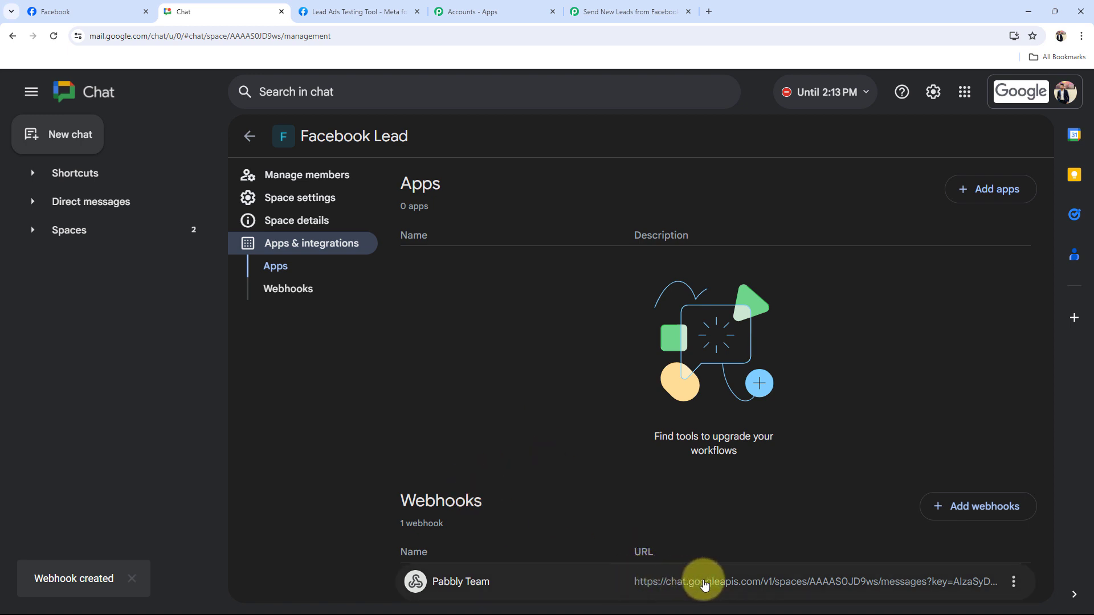
- Copy the Pabbly Team webhook link and paste it as the Chat Webhook URL in the Pabbly Connect action
click(1013, 582)
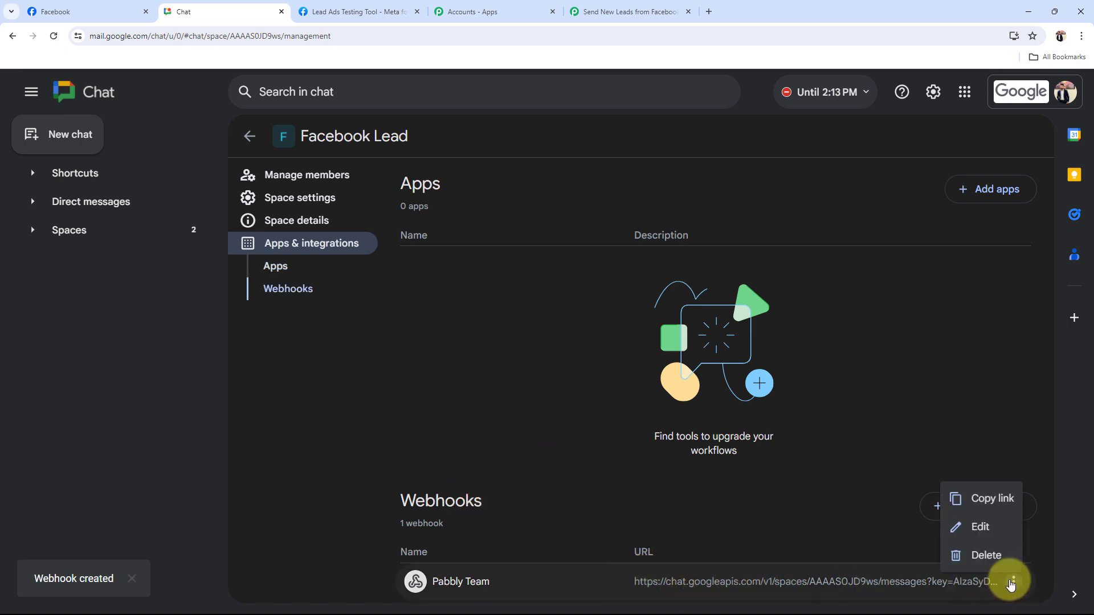
click(978, 497)
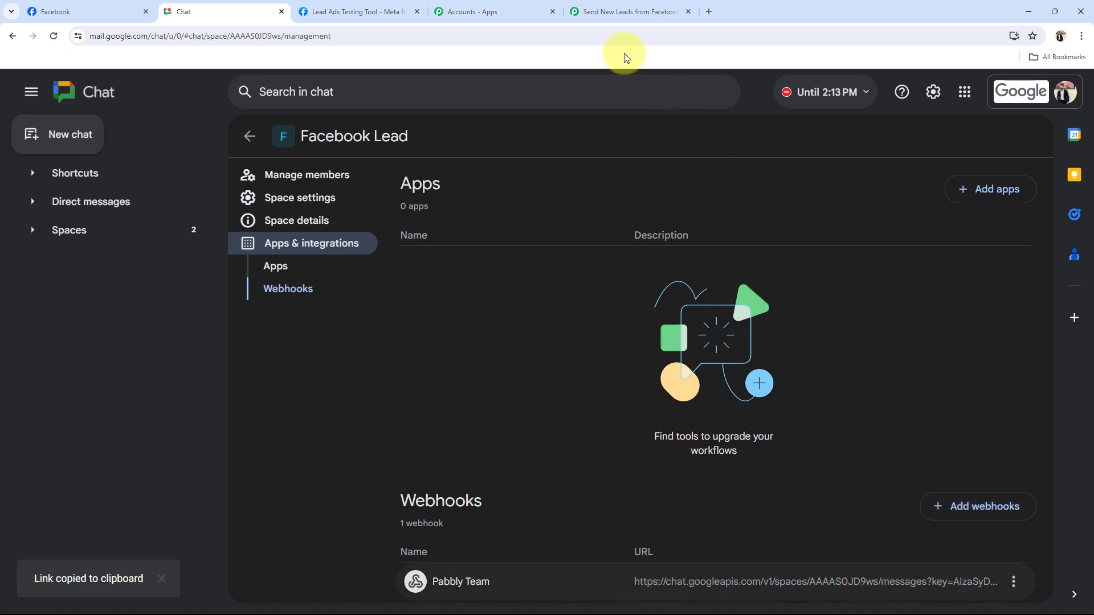
click(613, 5)
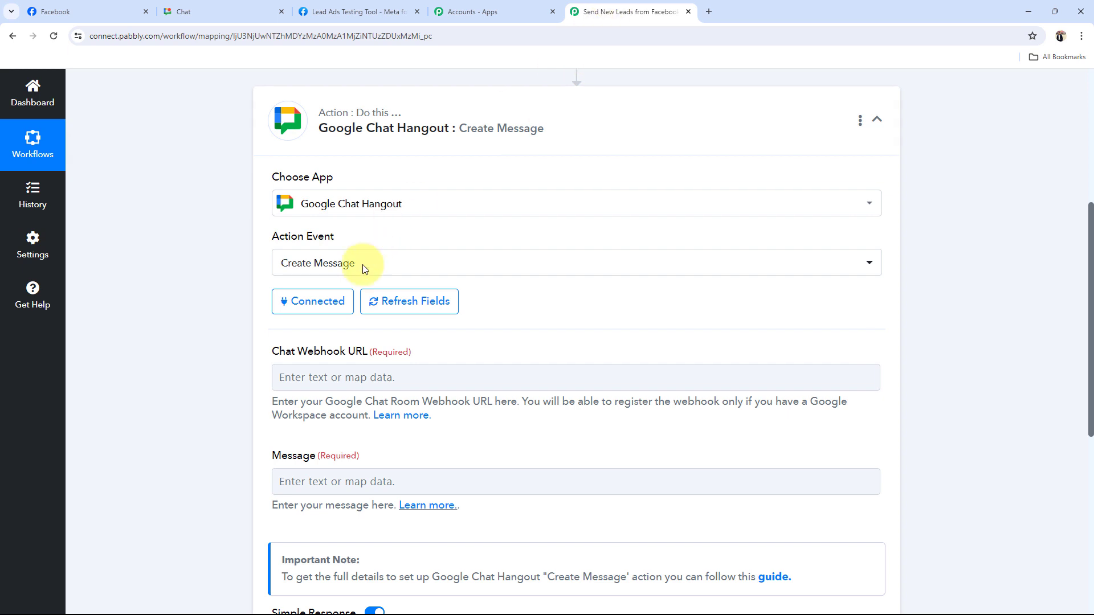
click(325, 378)
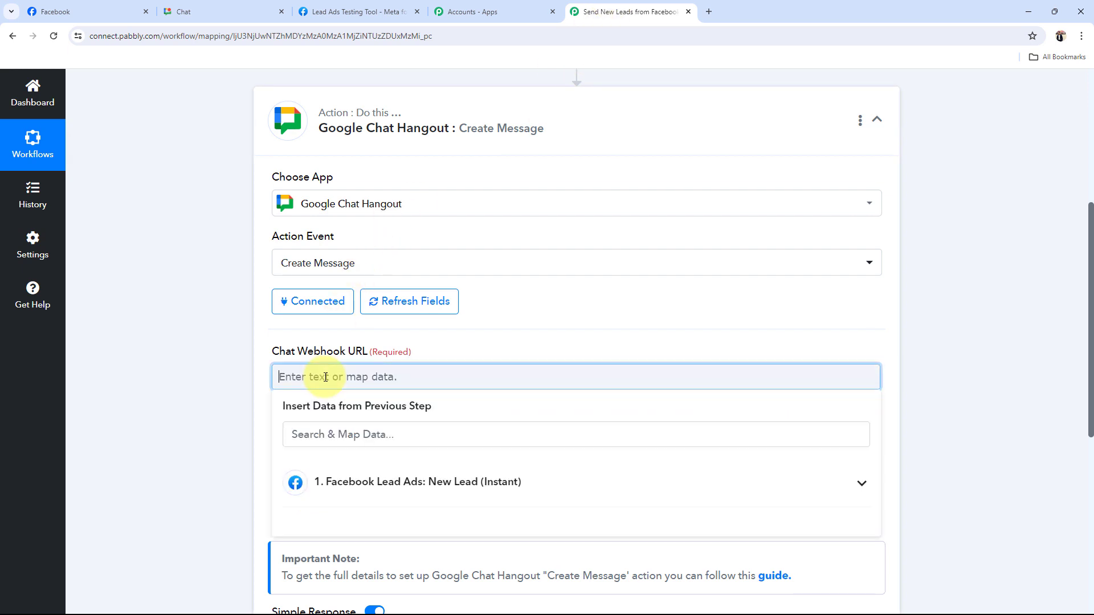
key(ctrl+v)
click(188, 381)
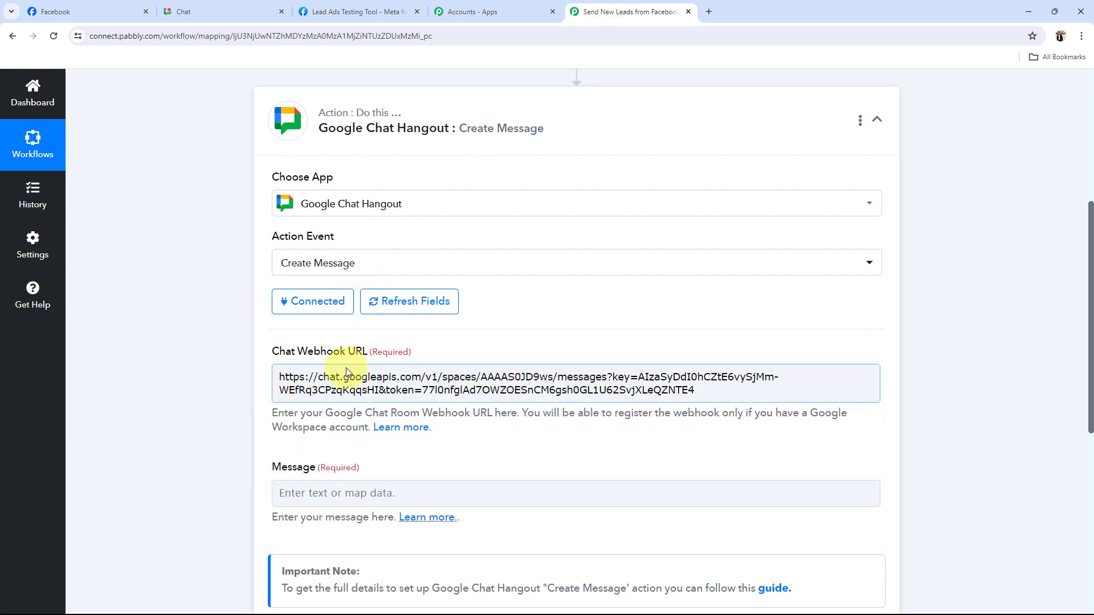
- Check the pasted Chat Webhook URL alongside the webhook page in Google Chat, and return to the workflow
drag(285, 378, 734, 387)
click(210, 357)
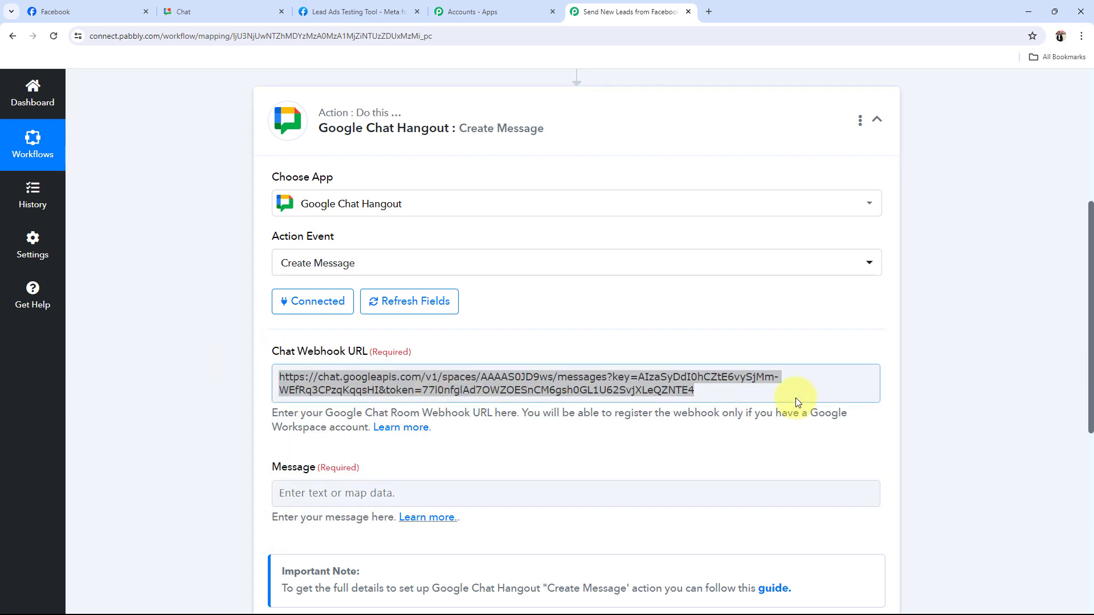
click(740, 391)
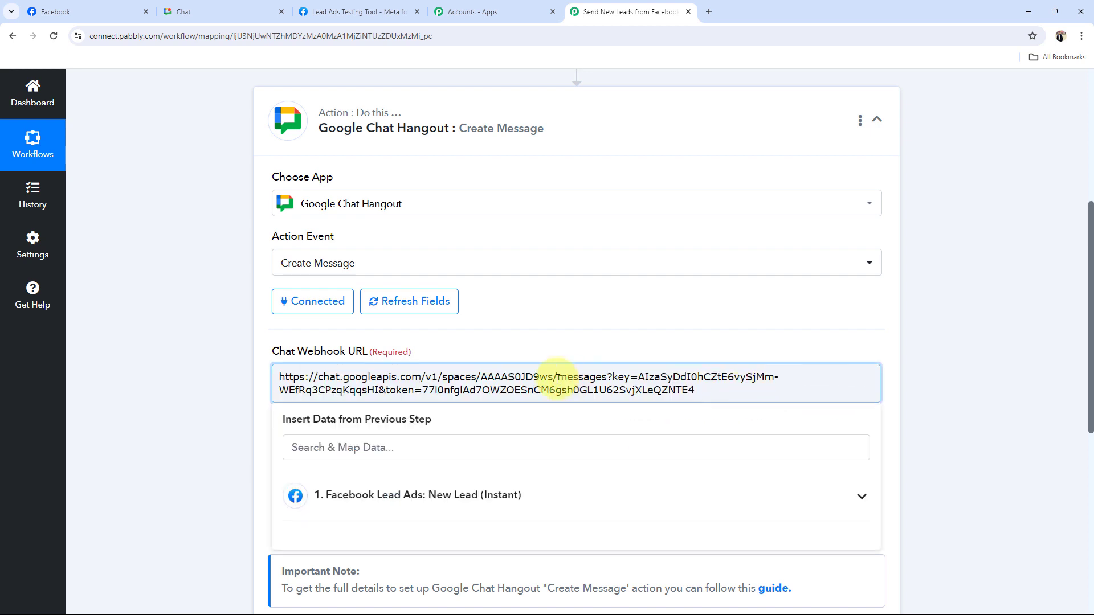
click(180, 379)
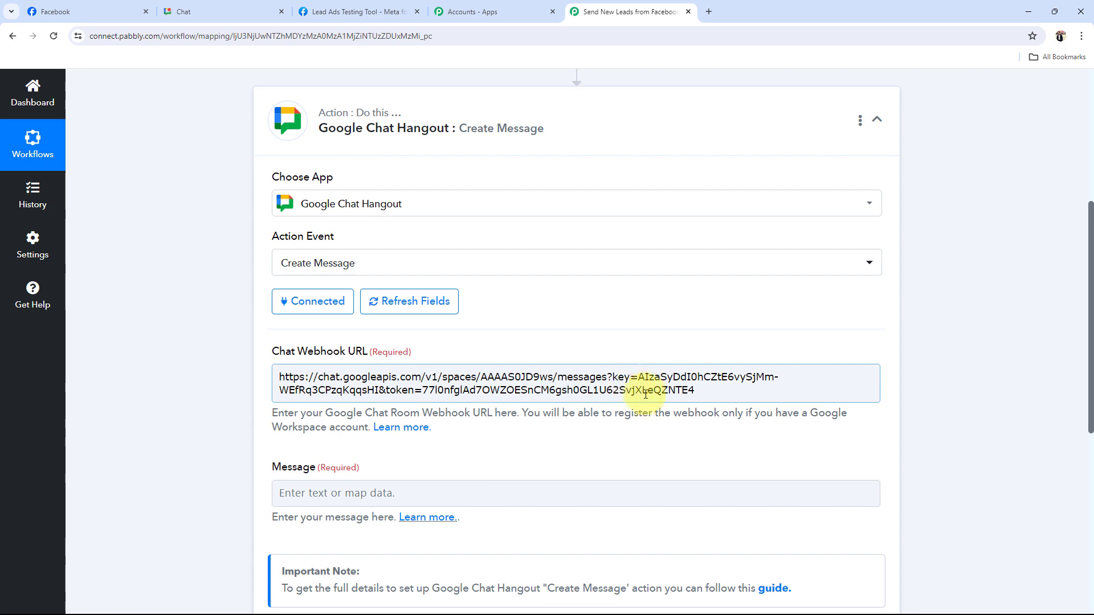
click(197, 13)
click(627, 12)
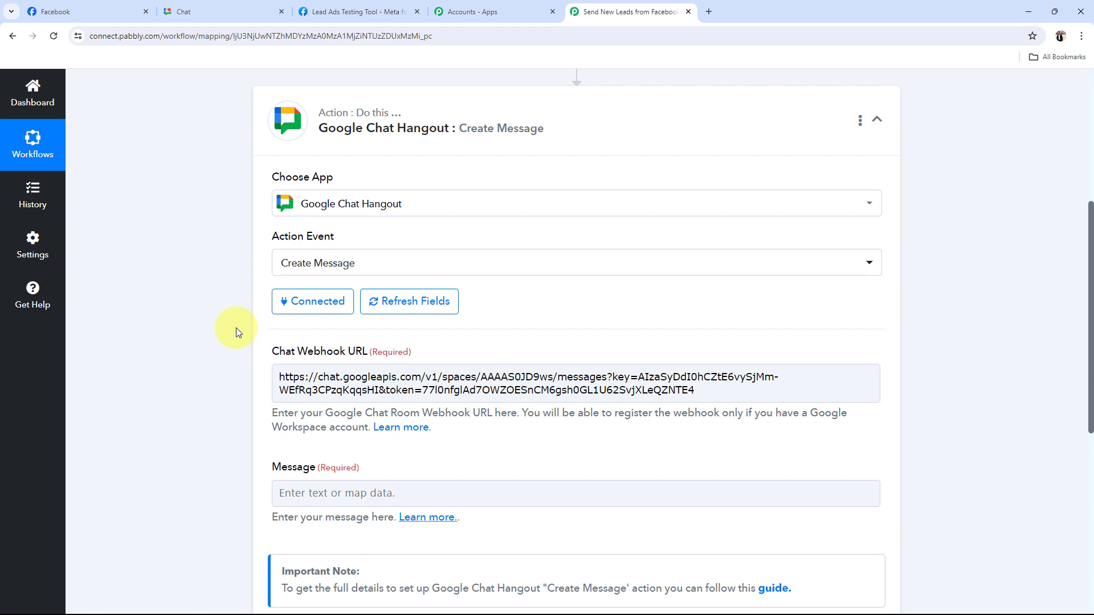
- Fill the Message field with "Hello Team, We have received a new lead from Facebook Lead Ads :" plus Name, Email and Mobile Number lines
scroll(221, 351, down, 3)
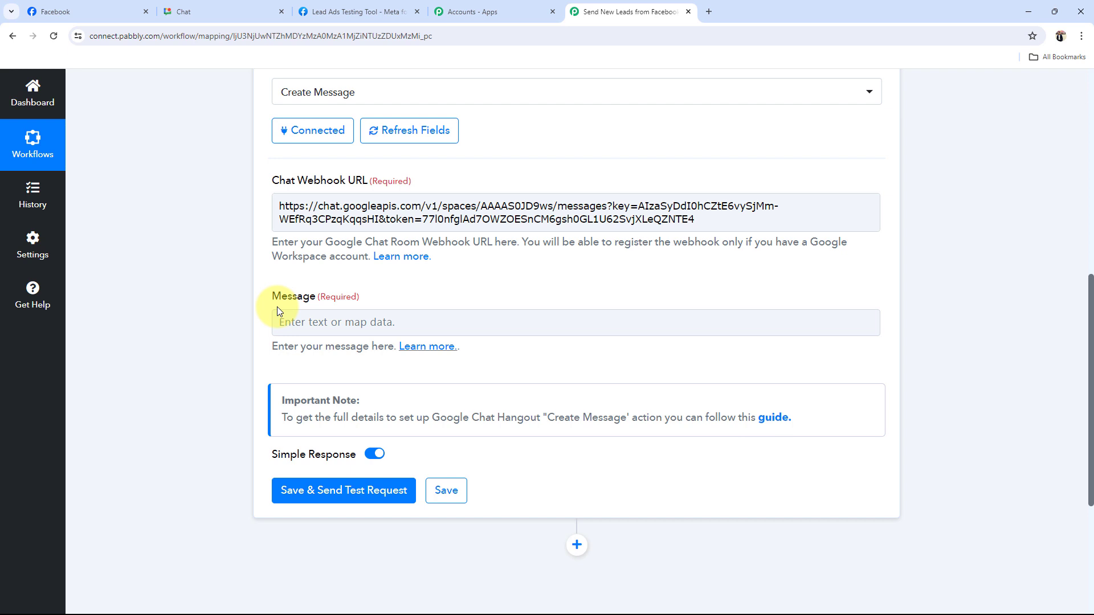
click(273, 333)
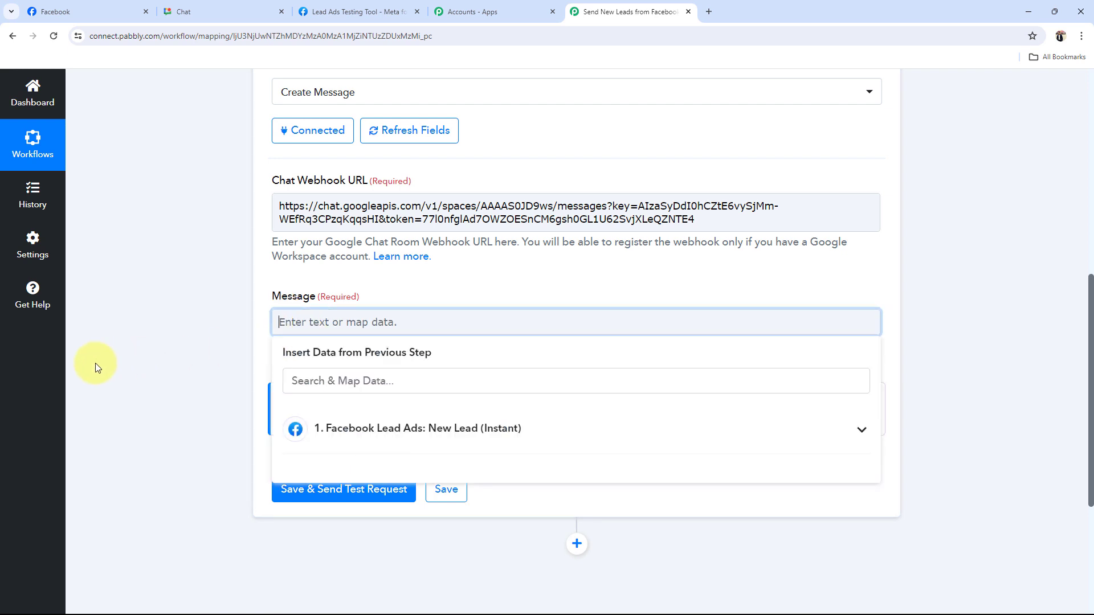
key(ctrl+v)
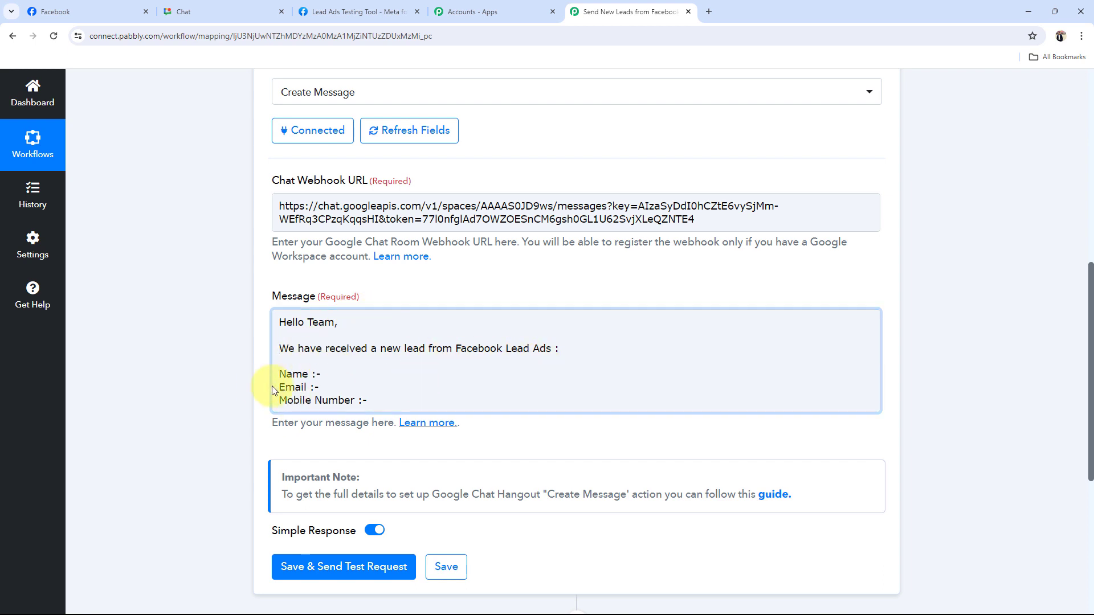
click(326, 389)
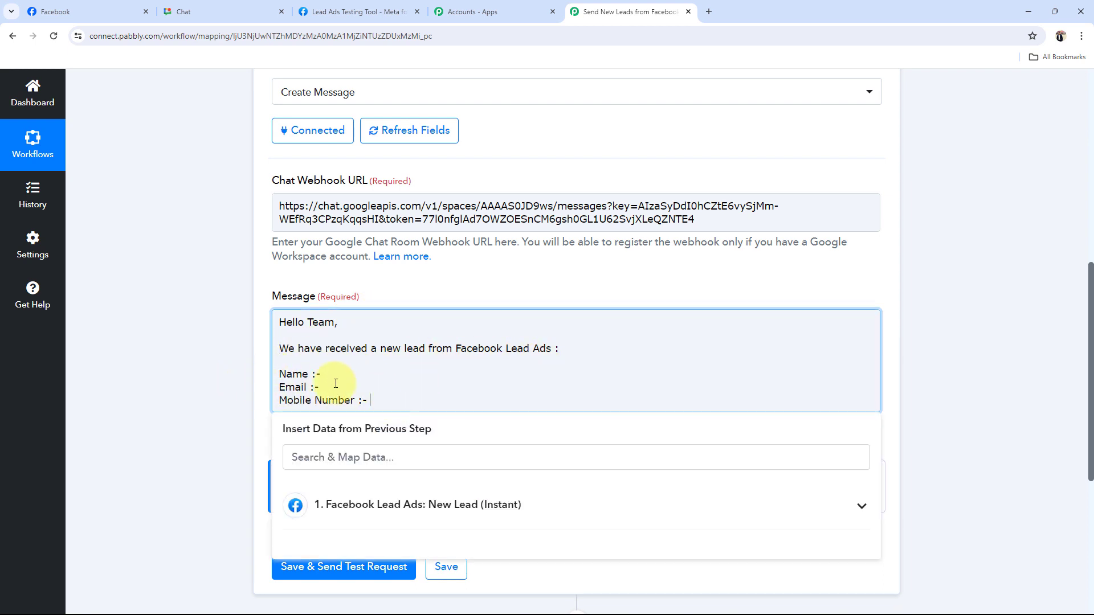
click(203, 378)
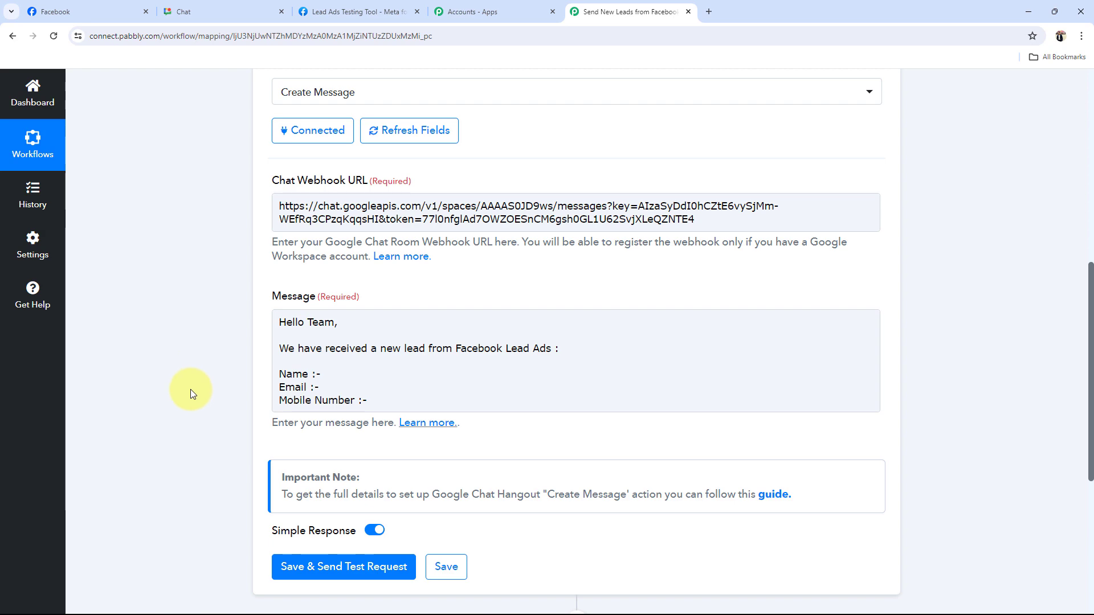
- Map the Full Name value from the Facebook Lead Ads trigger after "Name :-" in the message
scroll(190, 382, up, 7)
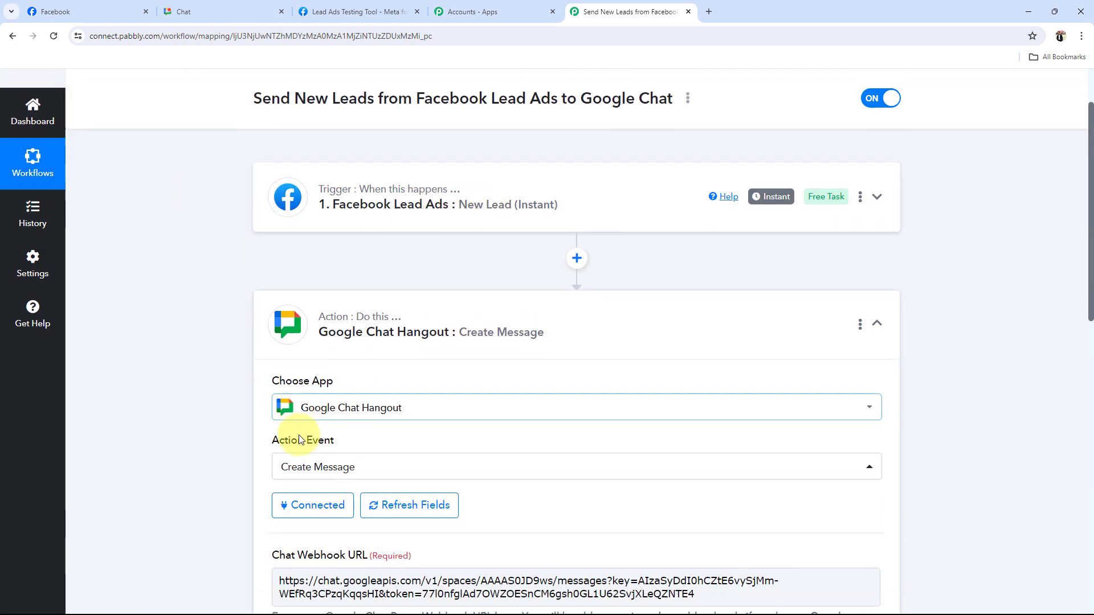
scroll(228, 427, down, 8)
click(359, 314)
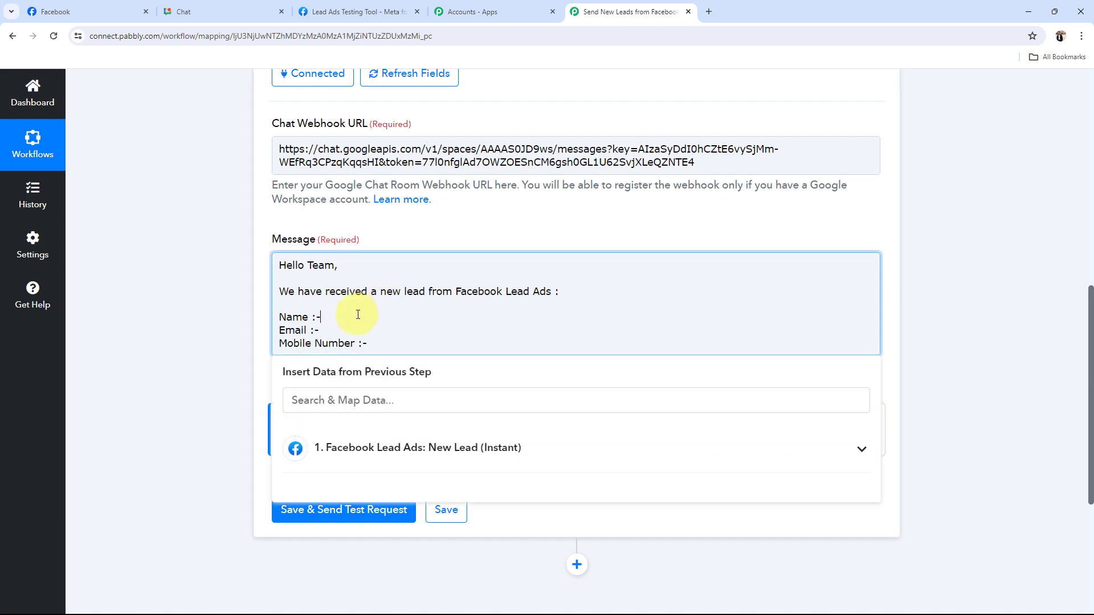
click(190, 360)
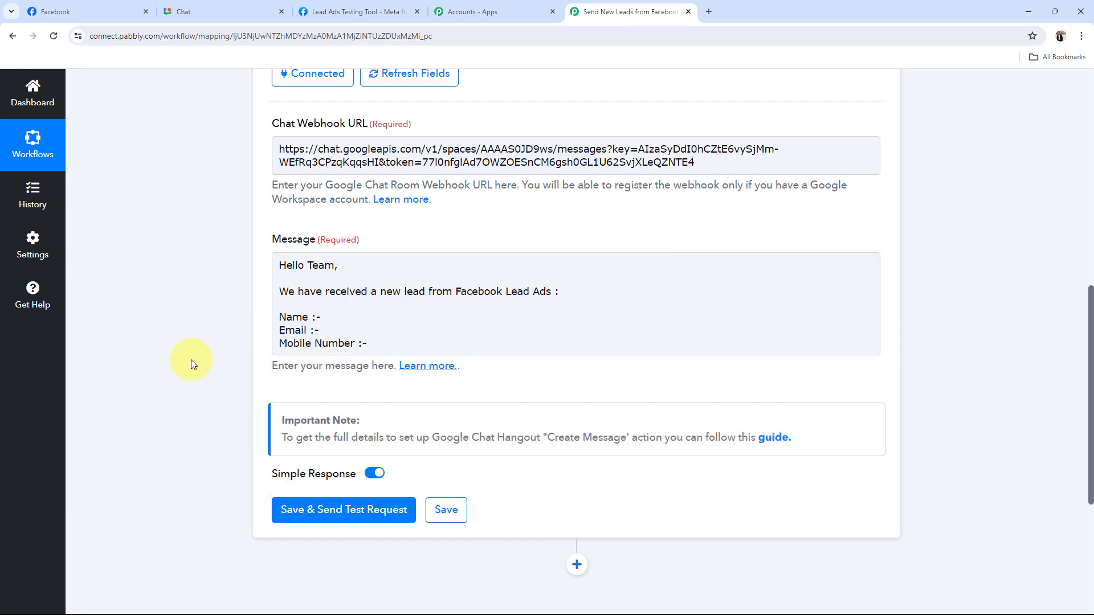
click(342, 319)
click(342, 320)
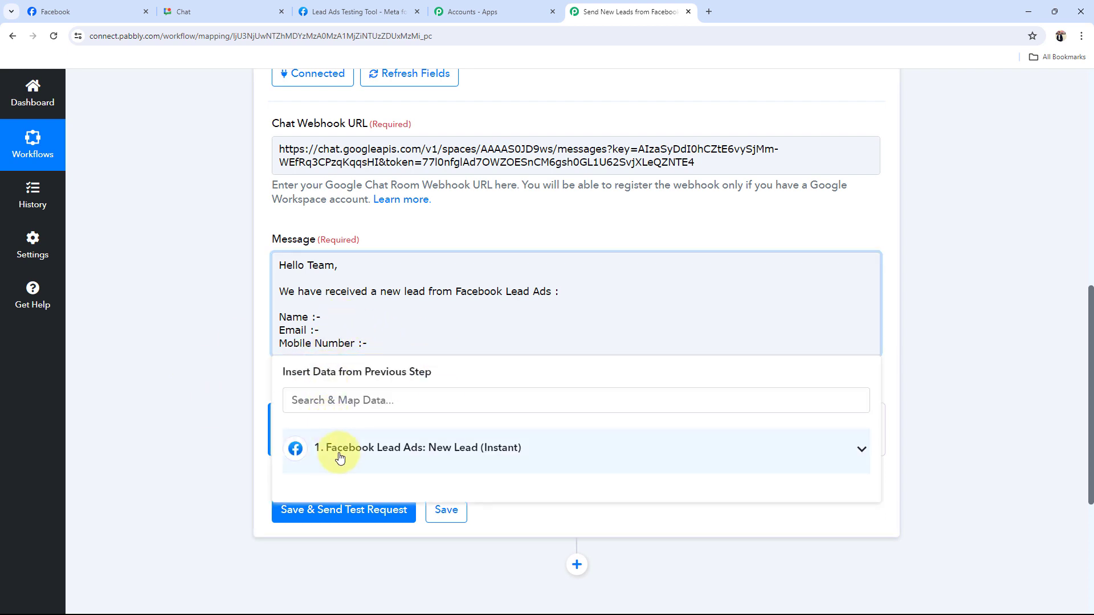
click(862, 450)
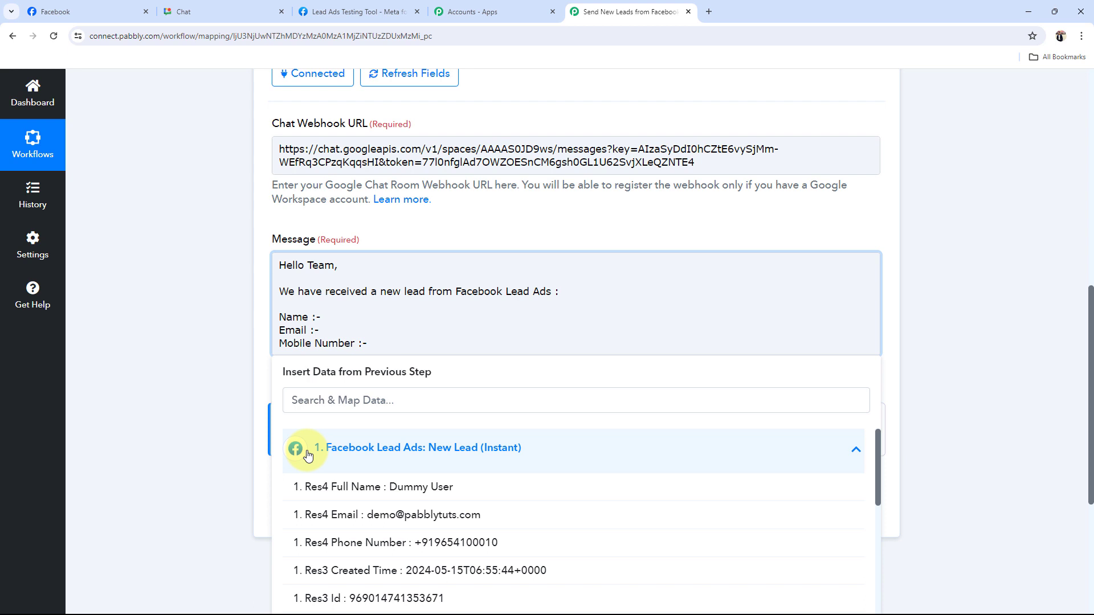
click(308, 487)
click(204, 349)
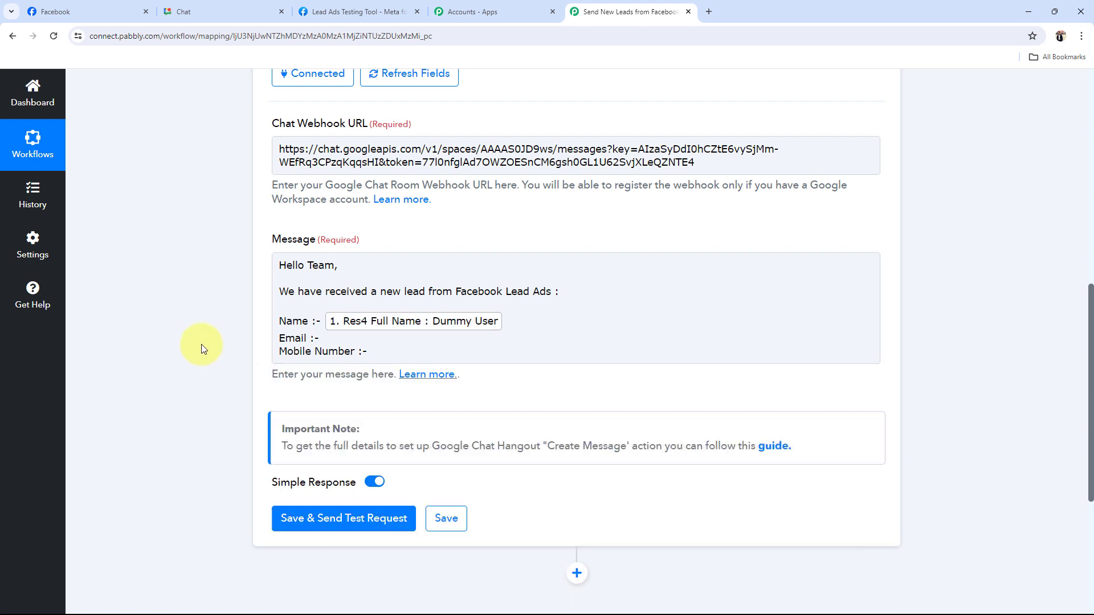
- Map the trigger's Email value onto the message's Email line and its Phone Number value onto the Mobile Number line
click(360, 342)
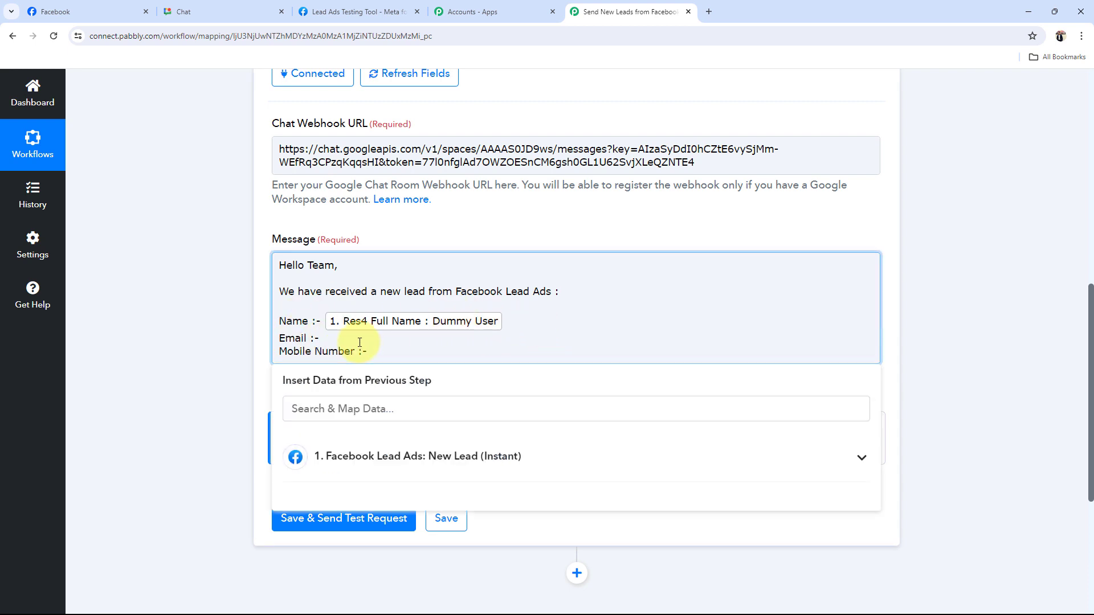
click(356, 456)
click(378, 538)
click(394, 464)
click(413, 566)
click(195, 368)
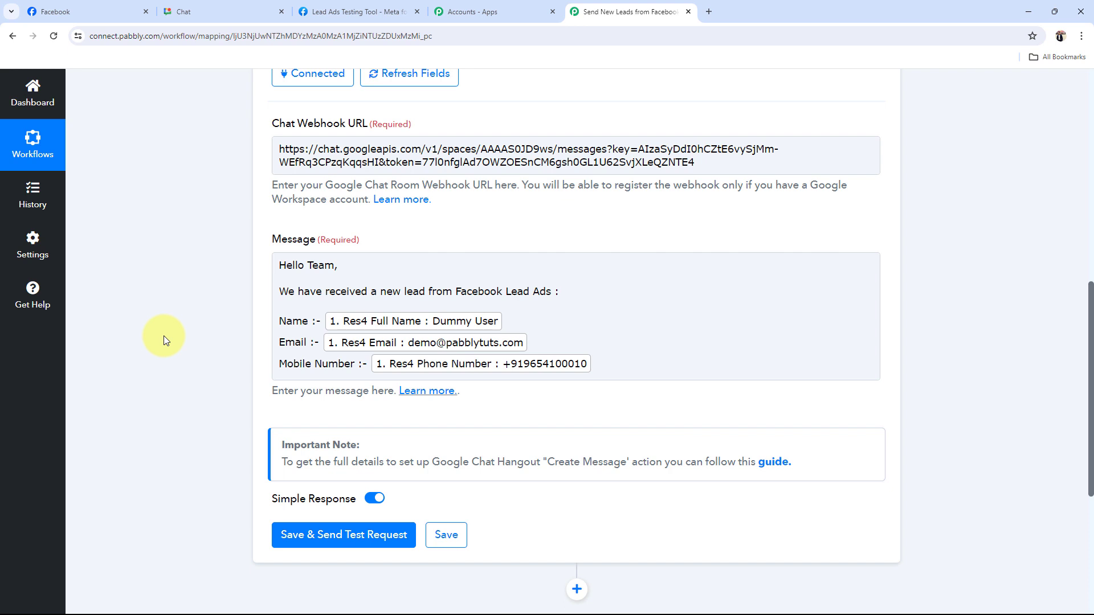
- Review the mapped message, save and send a test request, and examine the sender display name and type in the response
click(291, 279)
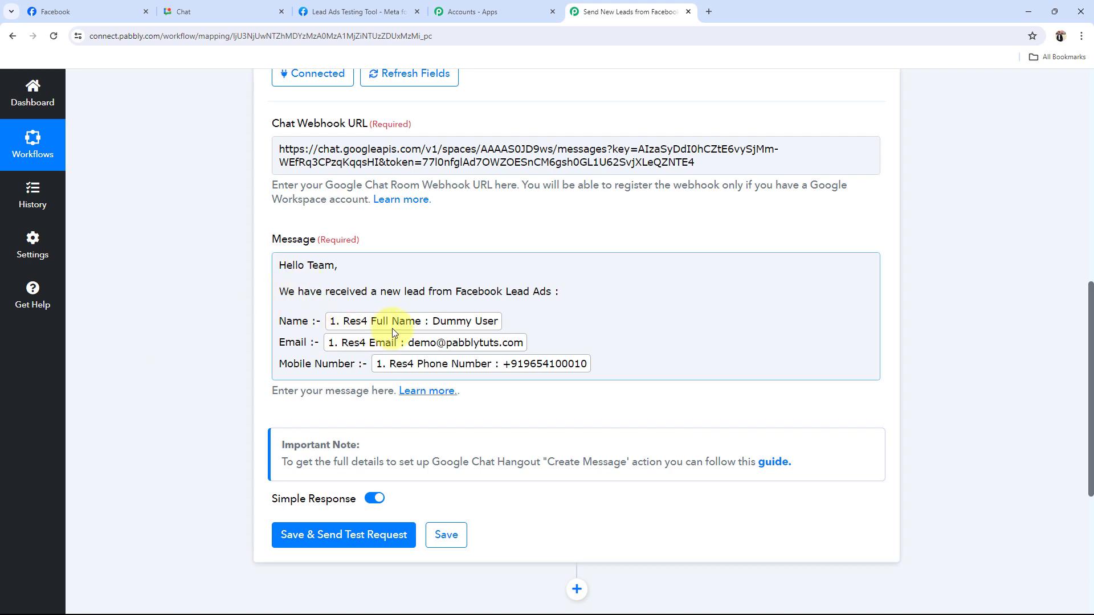
click(177, 363)
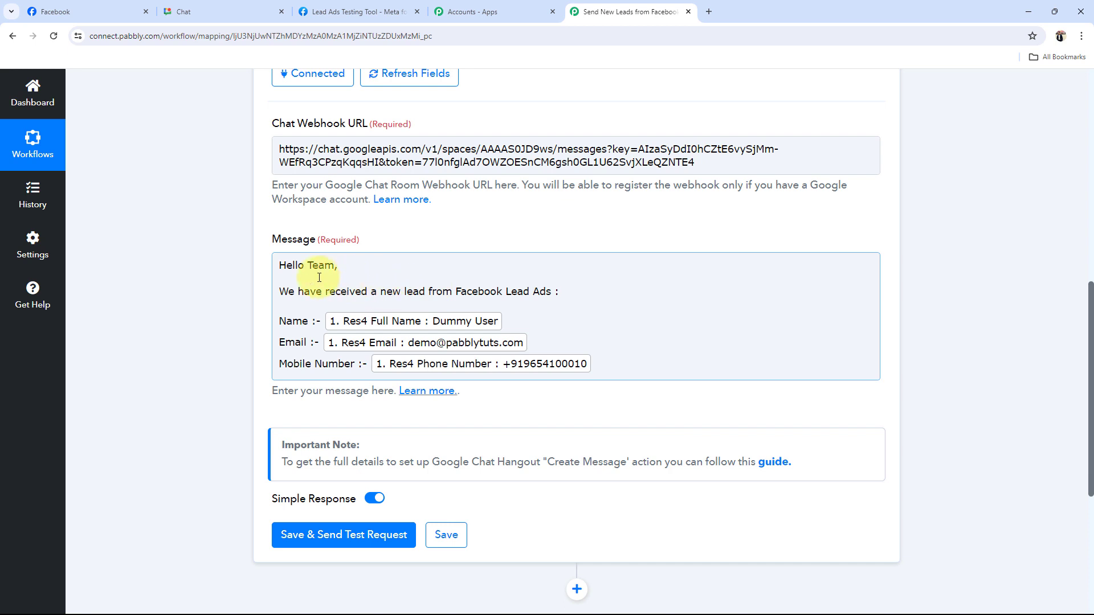
click(286, 291)
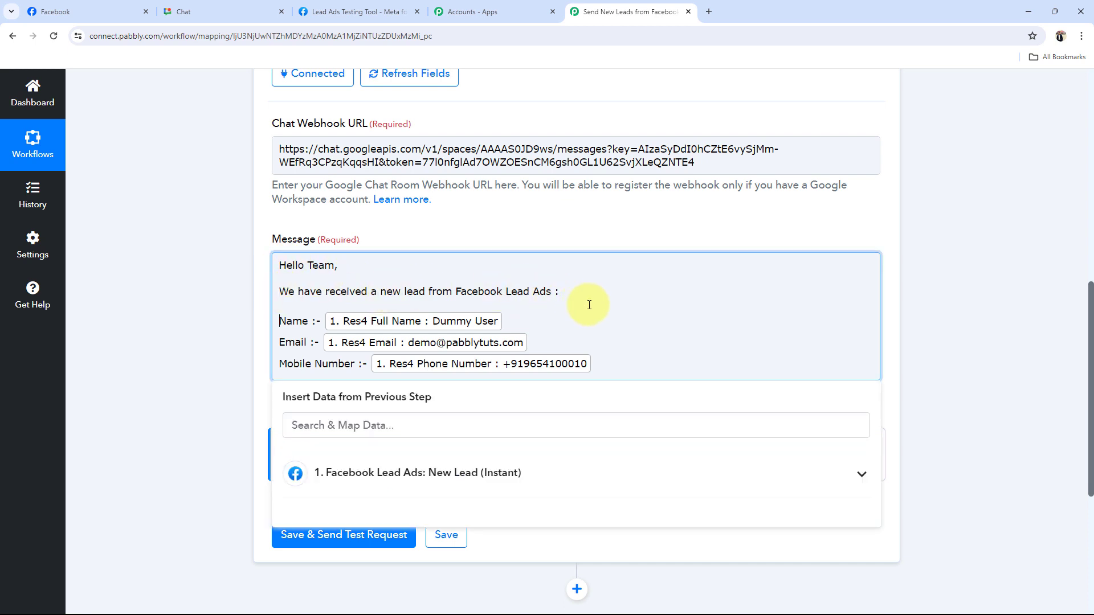
click(211, 367)
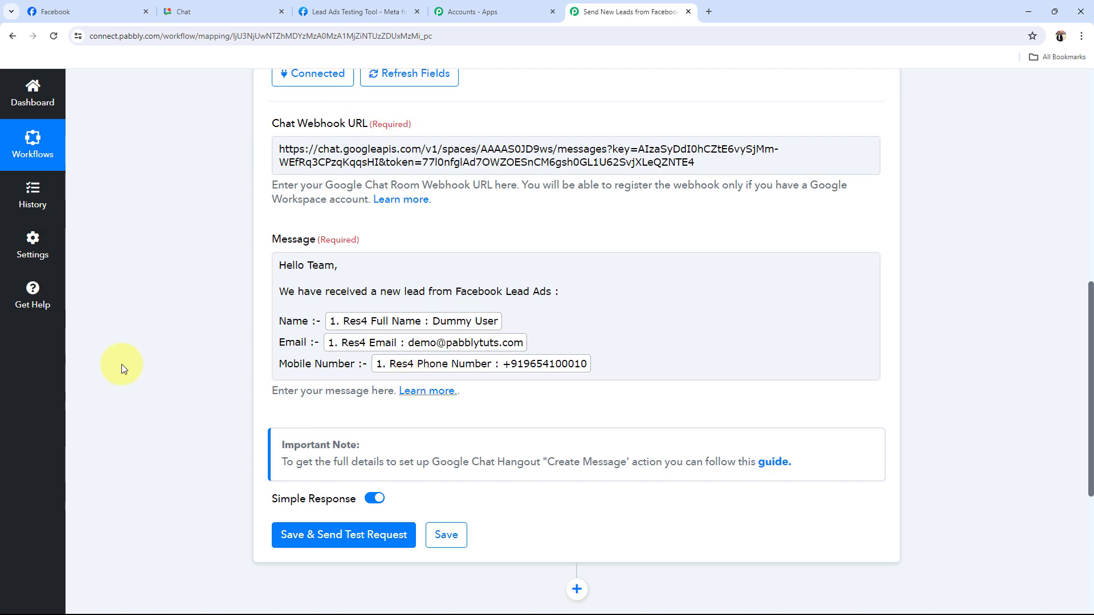
click(281, 531)
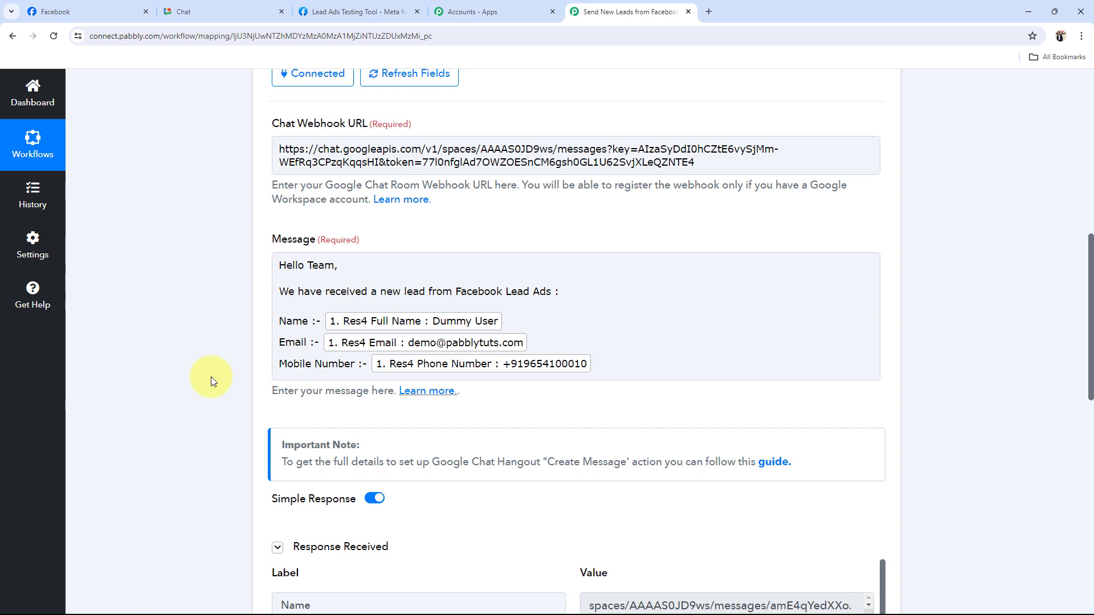
scroll(210, 375, down, 5)
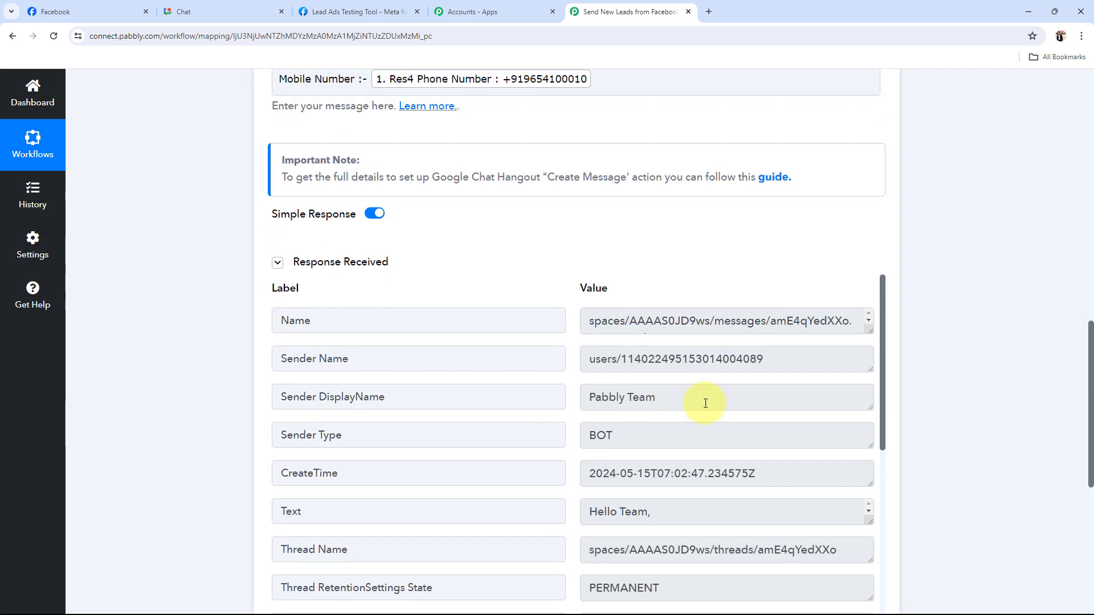
drag(703, 406, 536, 402)
drag(655, 435, 587, 435)
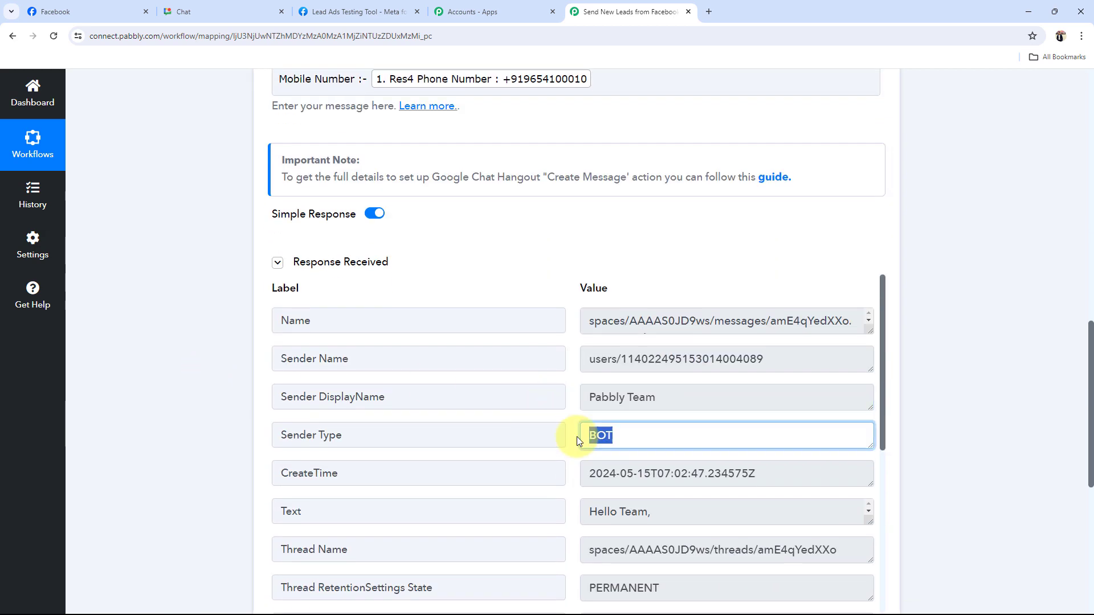
- Switch to Google Chat and open the Facebook Lead space's conversation to check the test message from the webhook
click(207, 371)
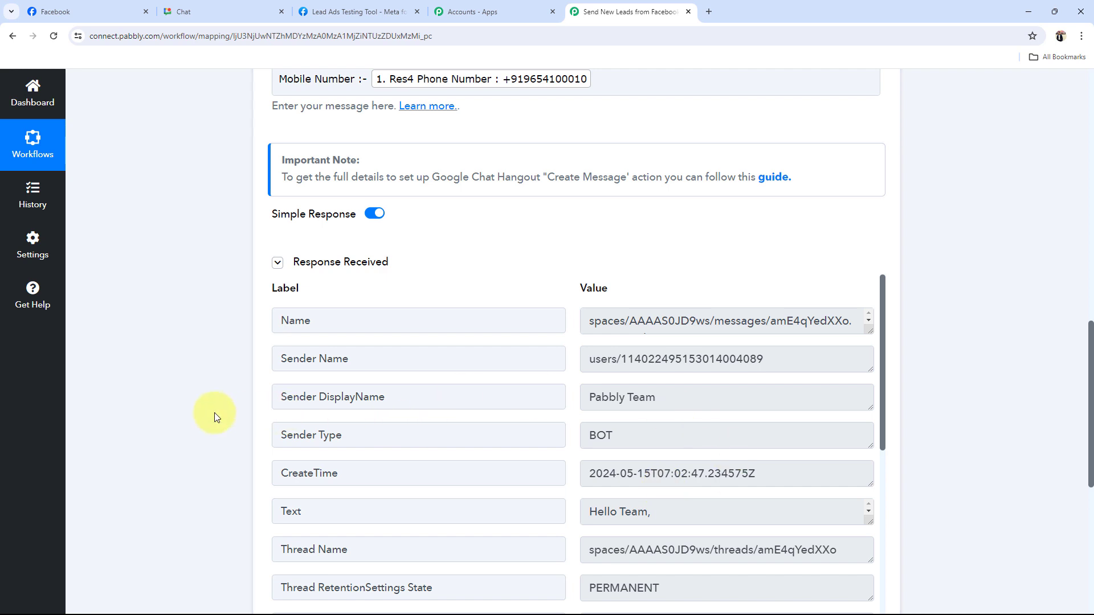
scroll(220, 416, down, 2)
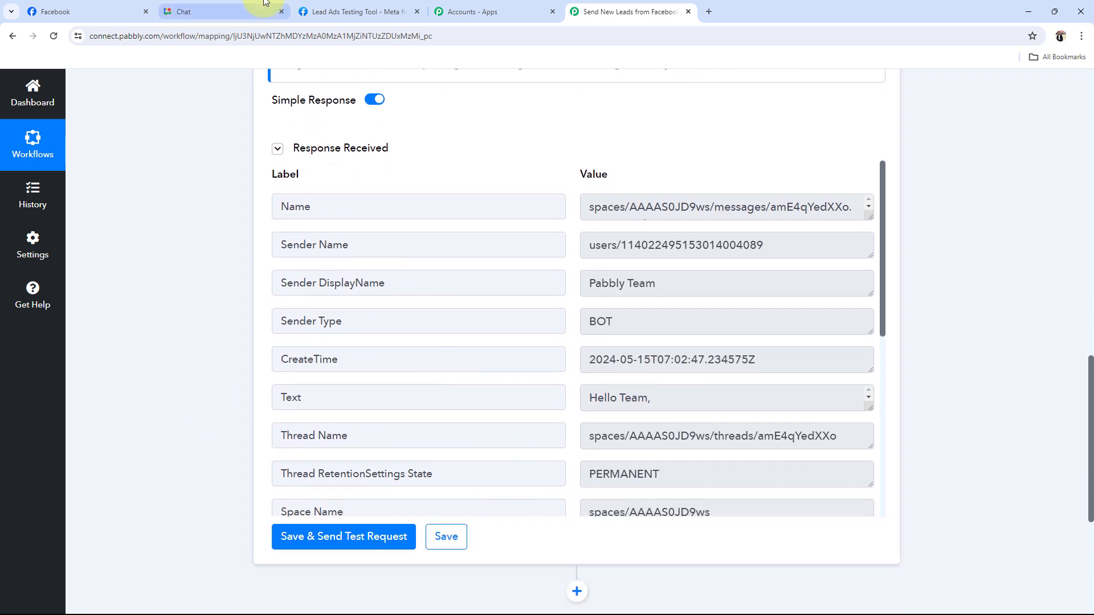
click(192, 11)
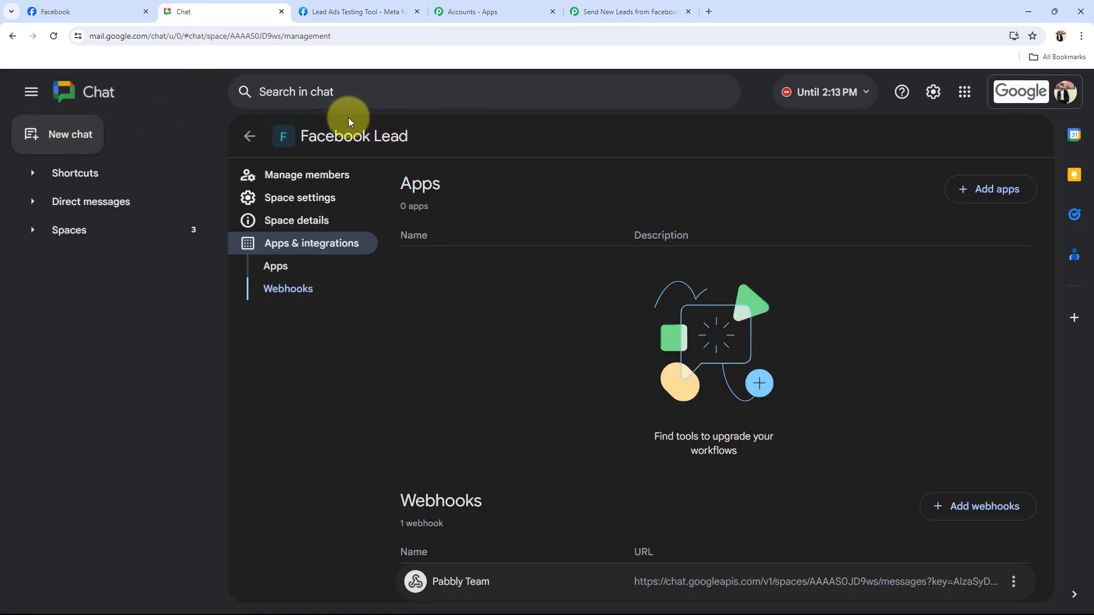
click(251, 135)
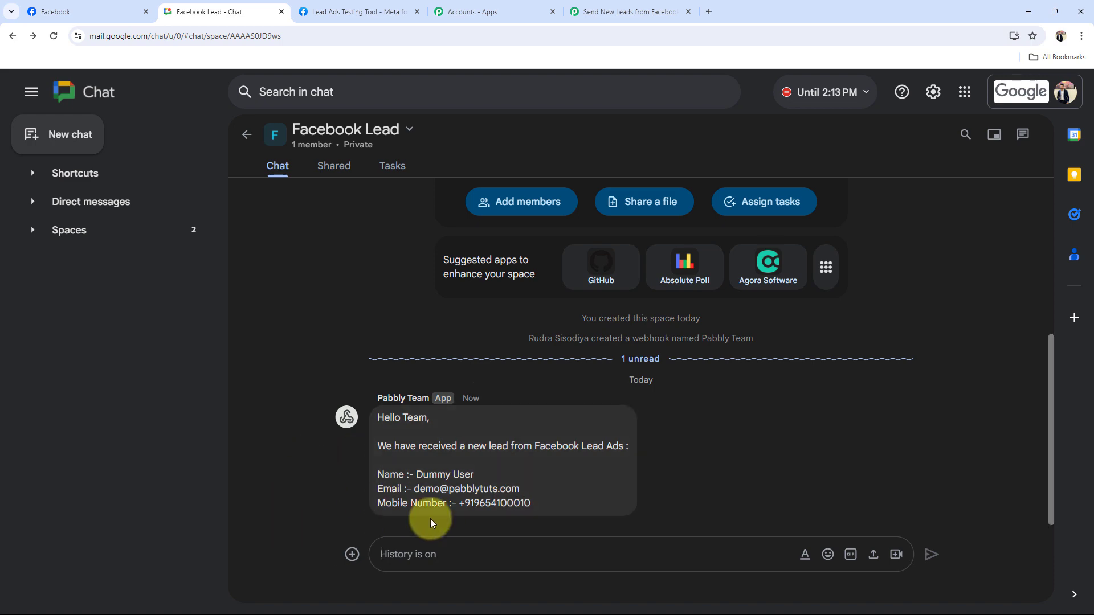
- Return to the Pabbly Connect workflow and collapse the Google Chat Hangout Create Message action
click(661, 11)
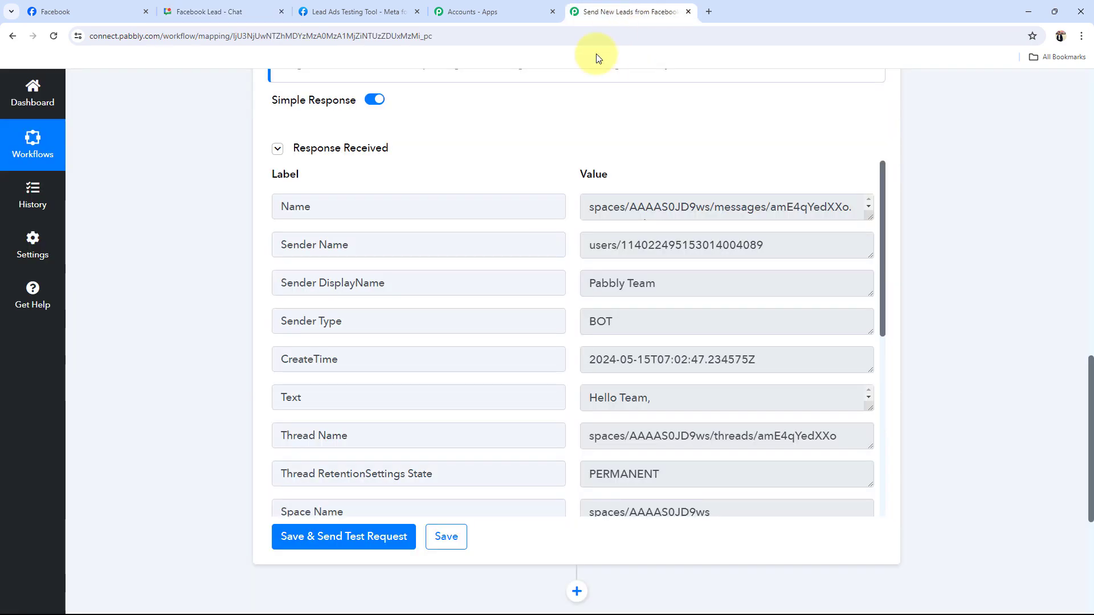
scroll(189, 416, up, 15)
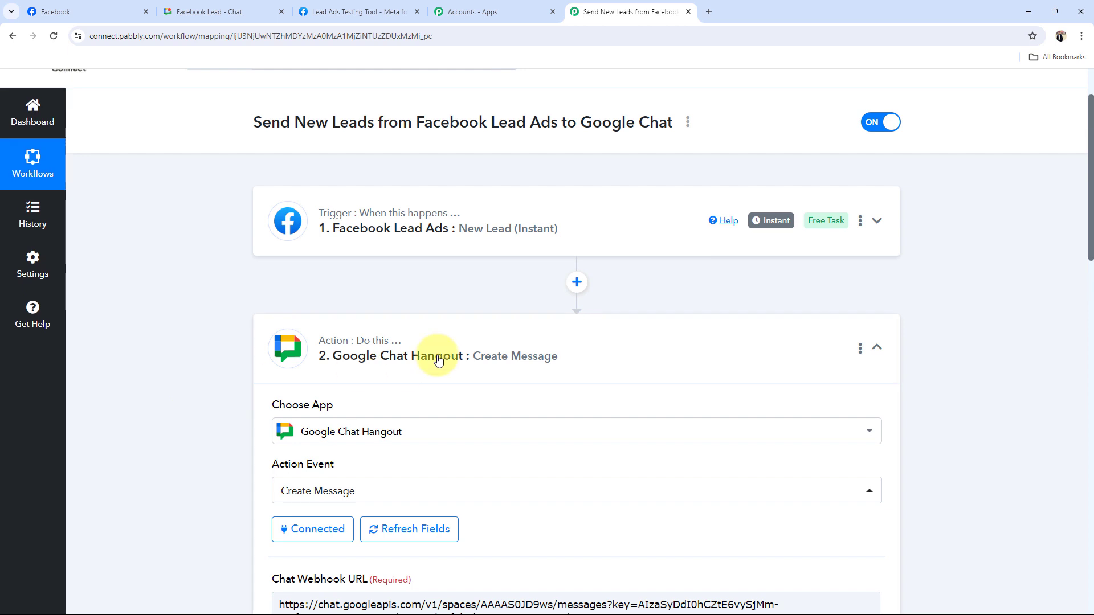
click(438, 359)
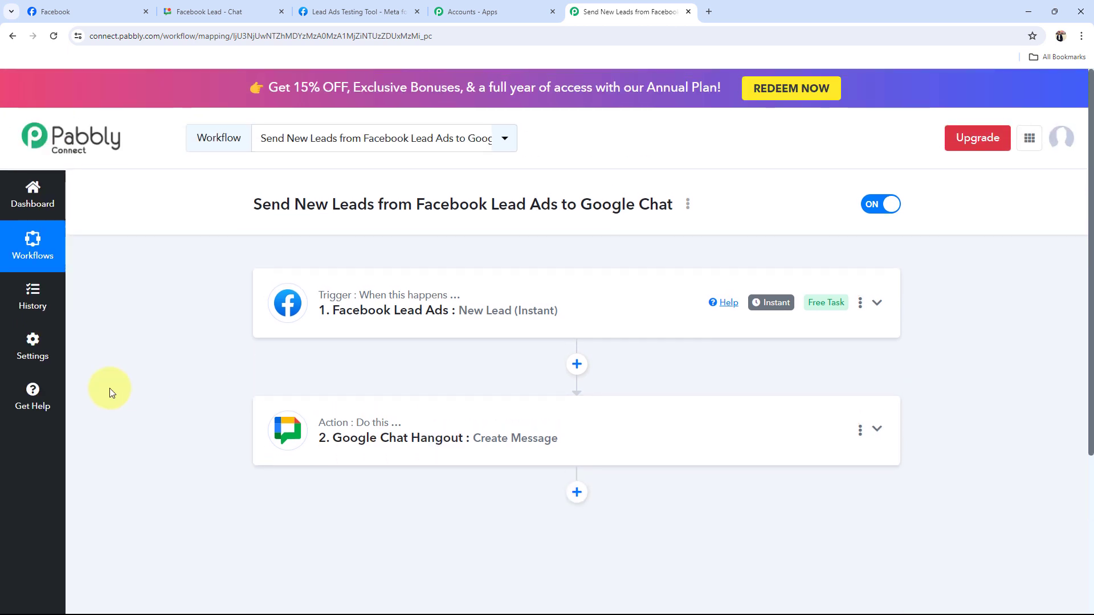